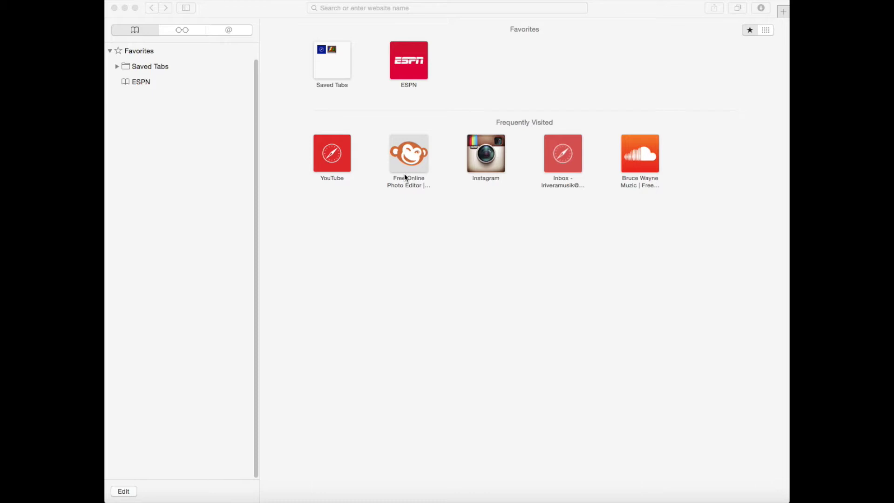
Step: Open the PicMonkey website in two separate browser tabs from the frequently visited sites
{"action": "left_click", "coordinate": [404, 174]}
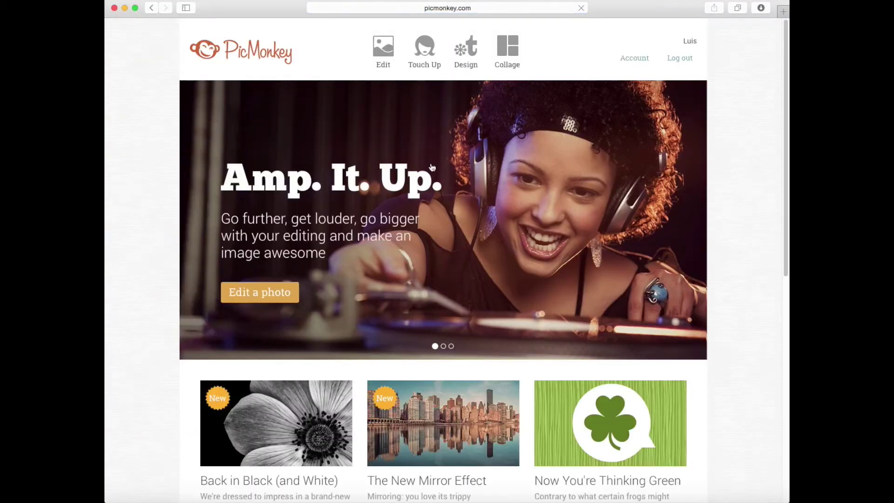
{"action": "left_click", "coordinate": [781, 12]}
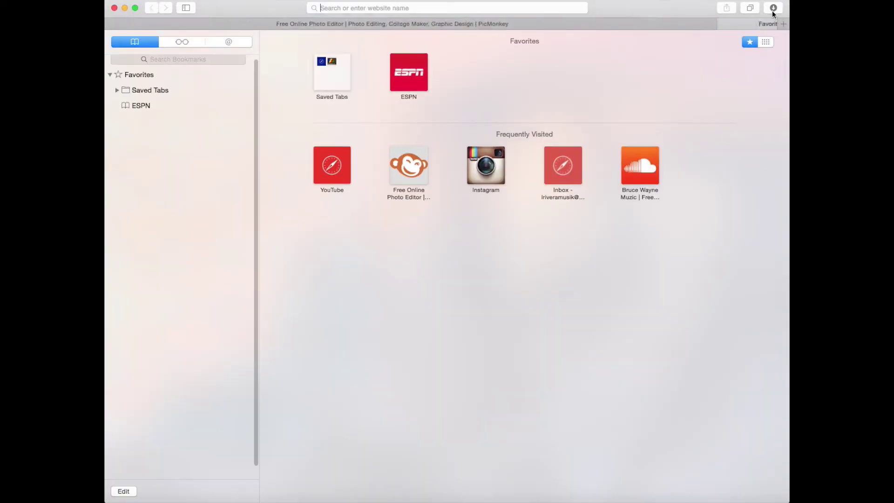
{"action": "left_click", "coordinate": [418, 164]}
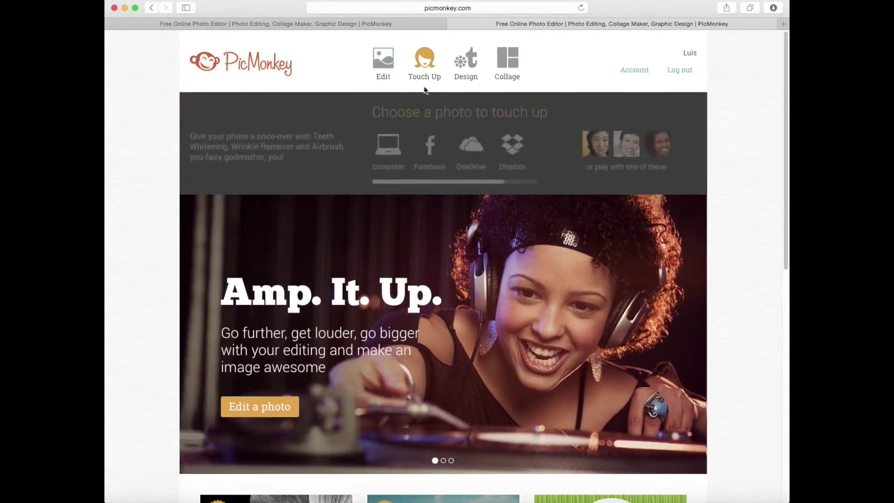
Step: Create a blank custom-size design canvas of 1280 × 720 pixels in the second PicMonkey tab
{"action": "mouse_move", "coordinate": [478, 61]}
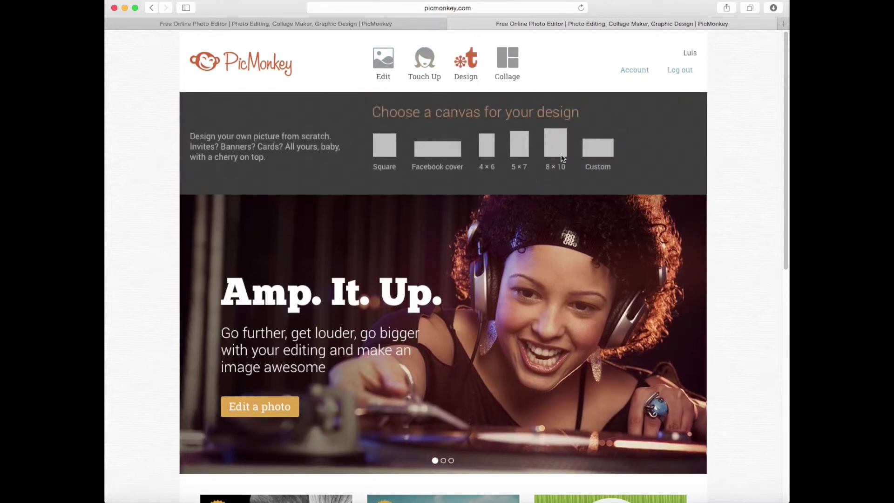
{"action": "left_click", "coordinate": [597, 147]}
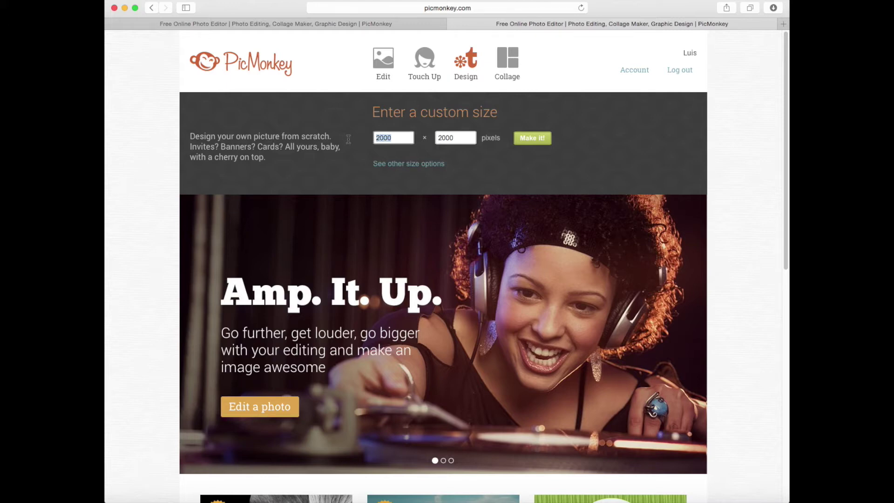
{"action": "type", "text": "1280"}
{"action": "key", "text": "Tab"}
{"action": "type", "text": "720"}
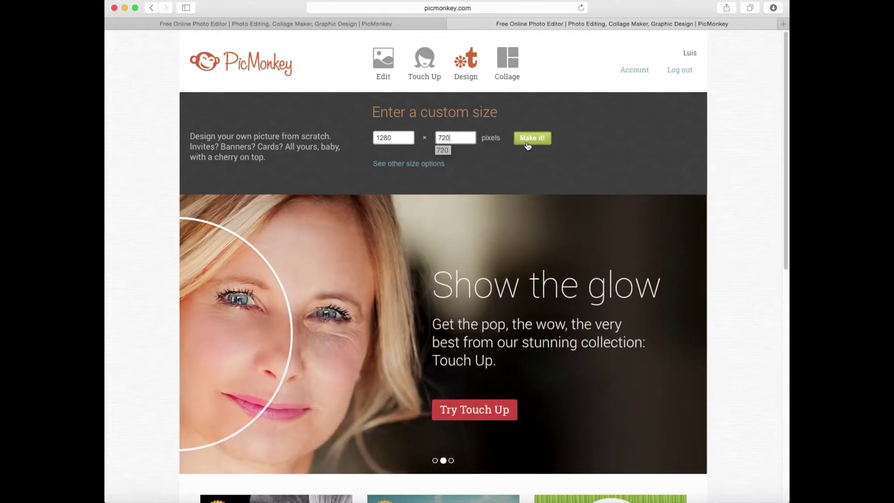
{"action": "left_click", "coordinate": [531, 138]}
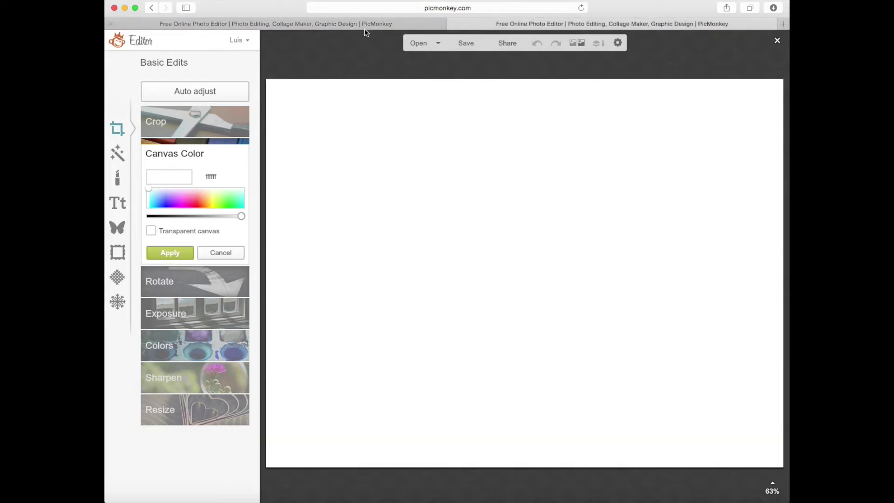
Step: Crop the blank canvas in the first PicMonkey tab to 1280 × 720 pixels
{"action": "left_click", "coordinate": [163, 124]}
{"action": "double_click", "coordinate": [177, 171]}
{"action": "type", "text": "12"}
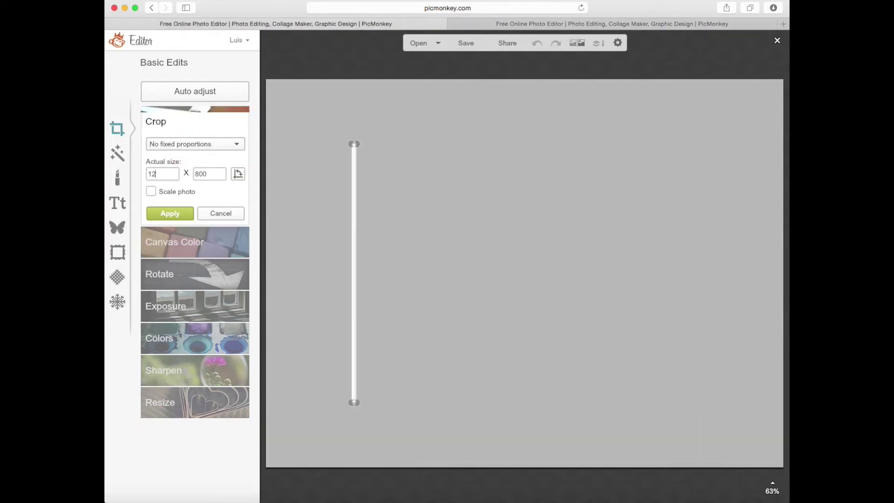
{"action": "type", "text": "80"}
{"action": "key", "text": "Tab"}
{"action": "type", "text": "720"}
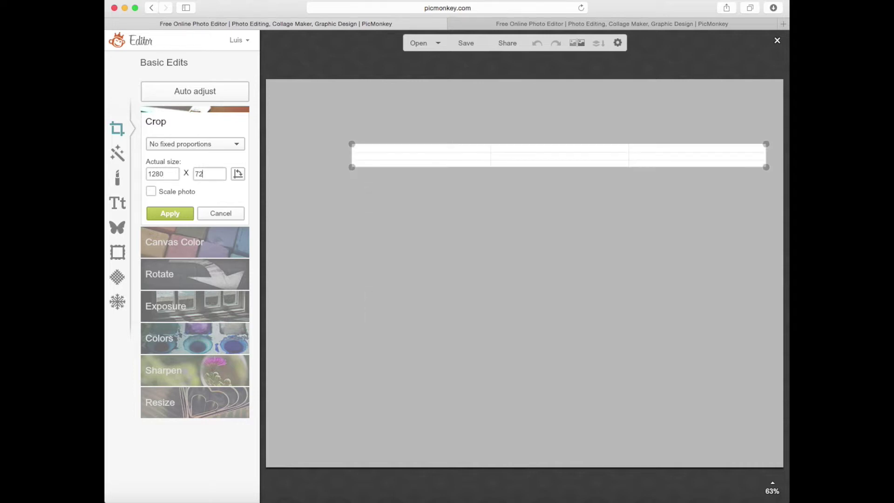
{"action": "left_click", "coordinate": [169, 213]}
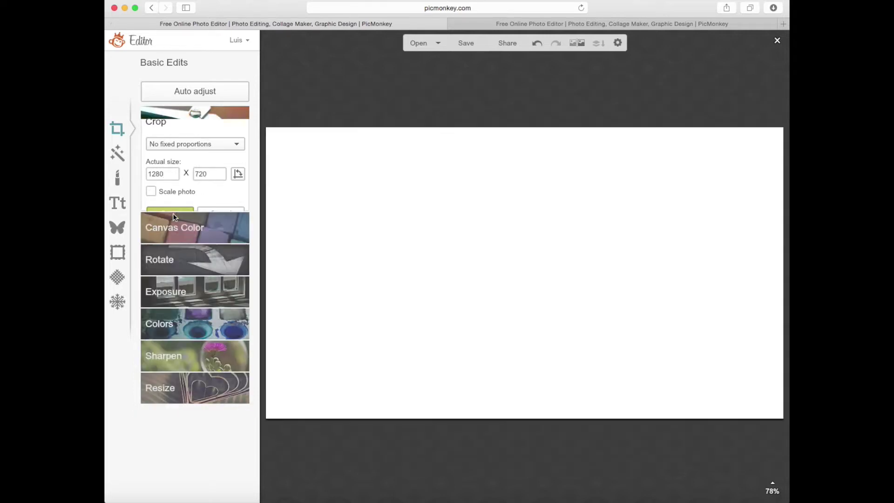
Step: Crop the blank canvas in the second PicMonkey tab to 1280 × 720 pixels
{"action": "left_click", "coordinate": [592, 24]}
{"action": "left_click", "coordinate": [195, 121]}
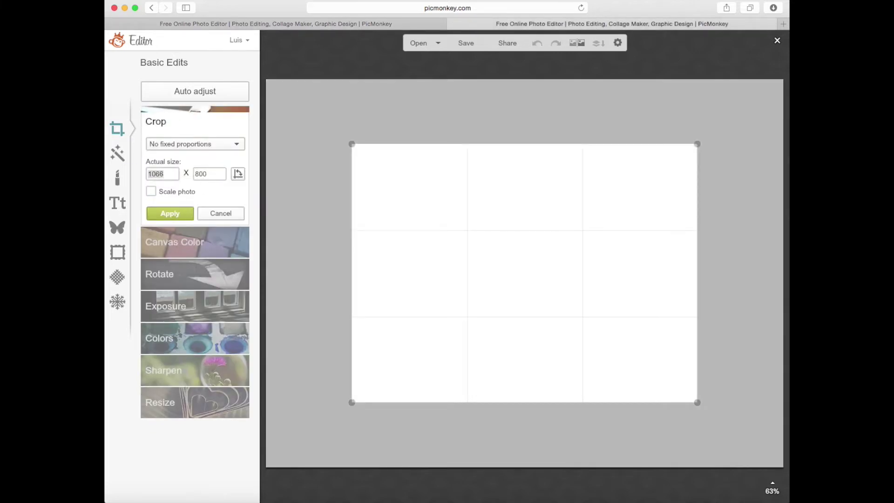
{"action": "type", "text": "1280"}
{"action": "key", "text": "Tab"}
{"action": "type", "text": "720"}
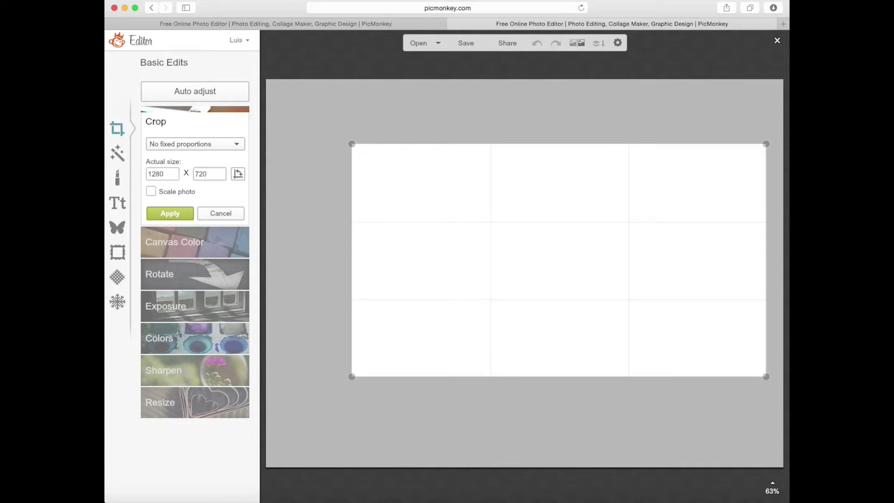
{"action": "left_click", "coordinate": [168, 212]}
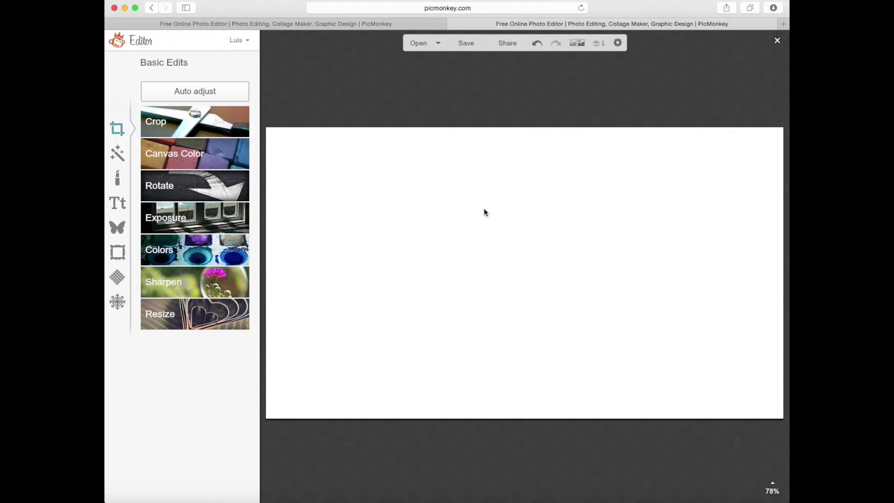
Step: Add pokeballlllls.jpg from the YouTube Stuff folder on the Bounces drive as an own overlay on the first tab's canvas
{"action": "left_click", "coordinate": [324, 26]}
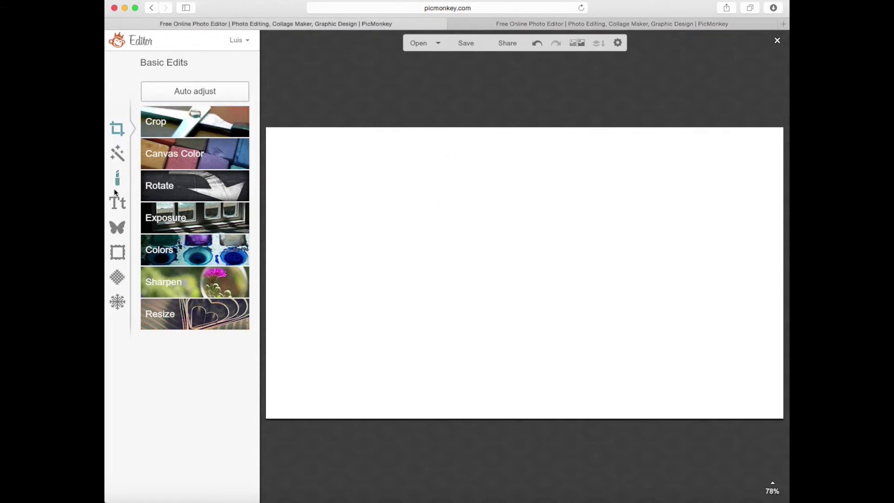
{"action": "left_click", "coordinate": [116, 224]}
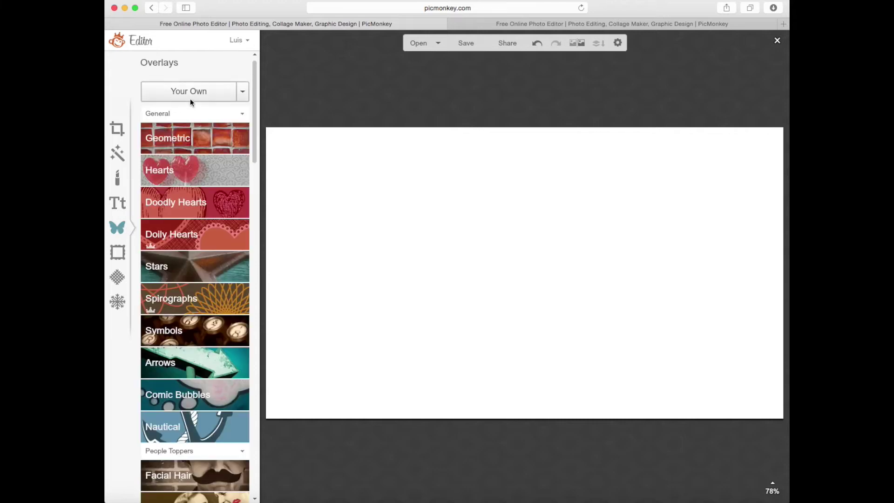
{"action": "left_click", "coordinate": [190, 94]}
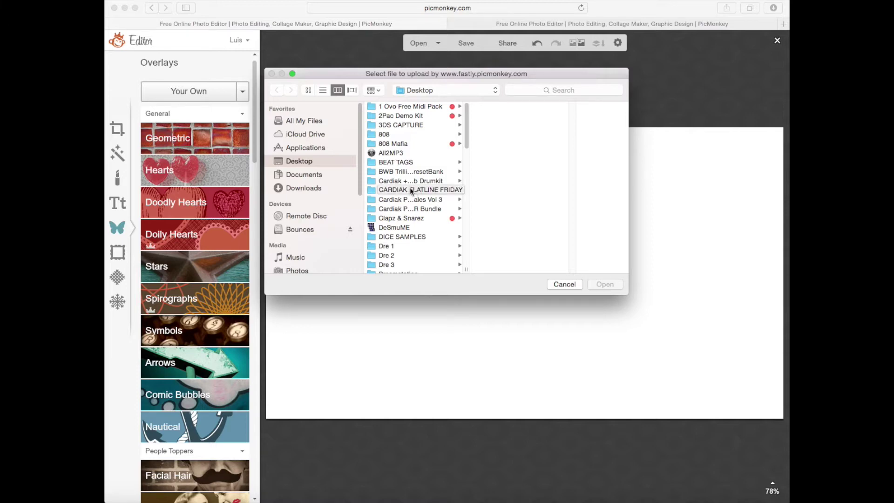
{"action": "scroll", "coordinate": [410, 191], "scroll_direction": "down", "scroll_amount": 4}
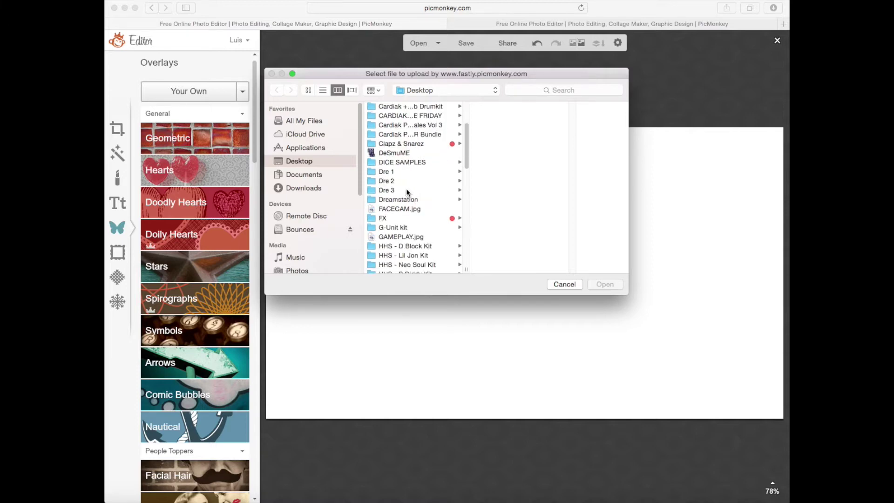
{"action": "left_click", "coordinate": [298, 228]}
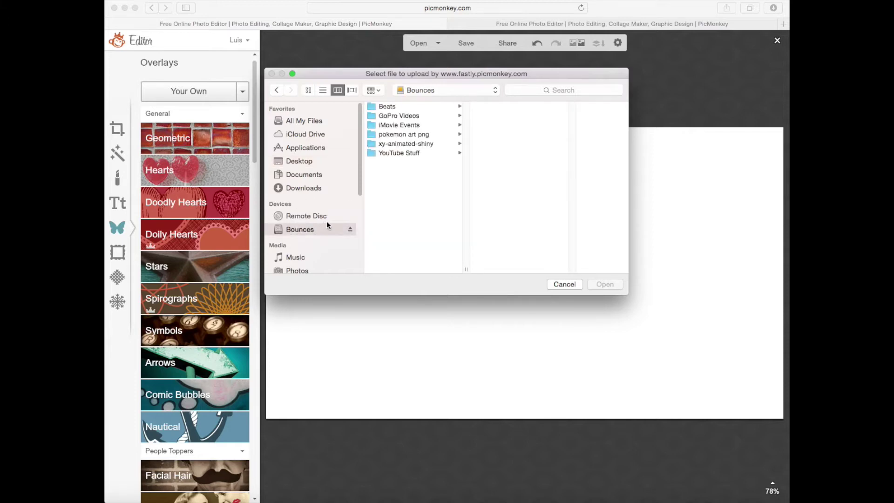
{"action": "left_click", "coordinate": [411, 153]}
{"action": "scroll", "coordinate": [507, 172], "scroll_direction": "down", "scroll_amount": 10}
{"action": "scroll", "coordinate": [509, 176], "scroll_direction": "down", "scroll_amount": 15}
{"action": "scroll", "coordinate": [508, 175], "scroll_direction": "down", "scroll_amount": 10}
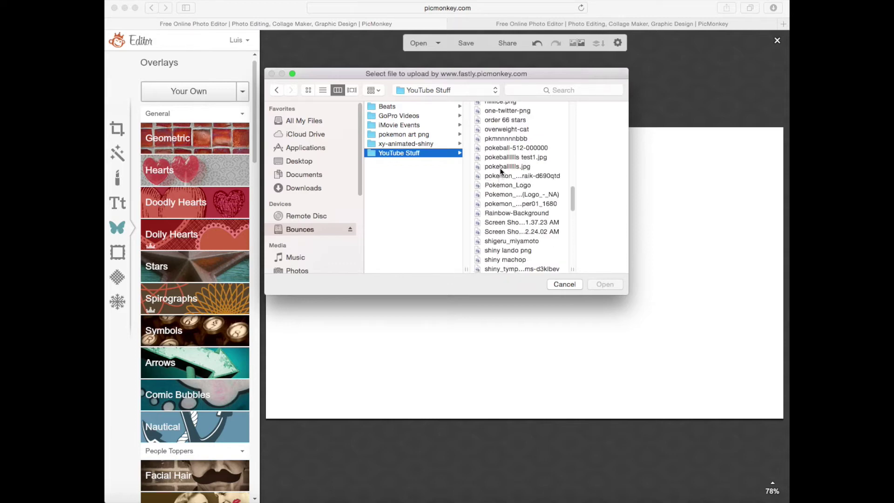
{"action": "left_click", "coordinate": [501, 168]}
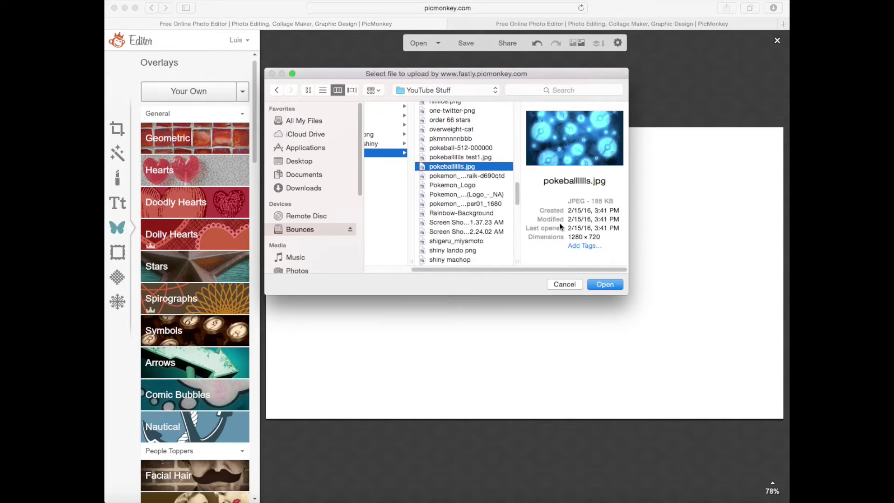
{"action": "left_click", "coordinate": [606, 285]}
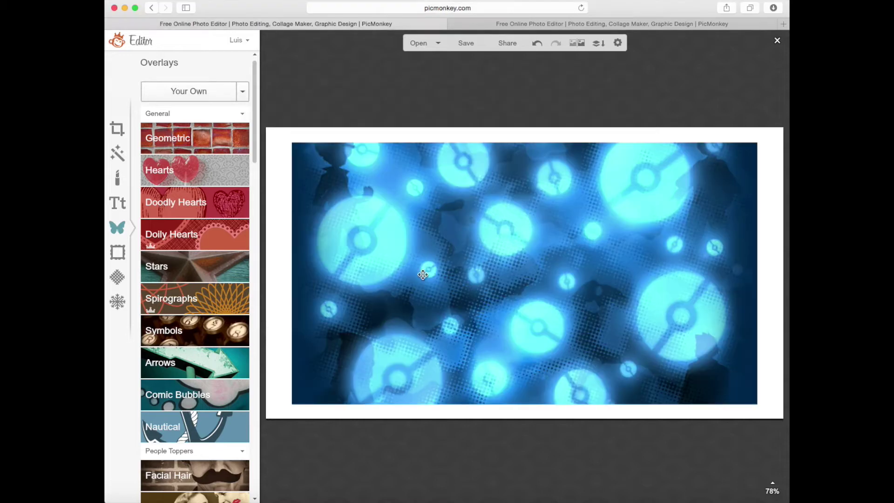
Step: Enlarge the pokeball overlay from two opposite corners so it covers the first tab's whole canvas
{"action": "left_click_drag", "start_coordinate": [290, 142], "coordinate": [265, 126]}
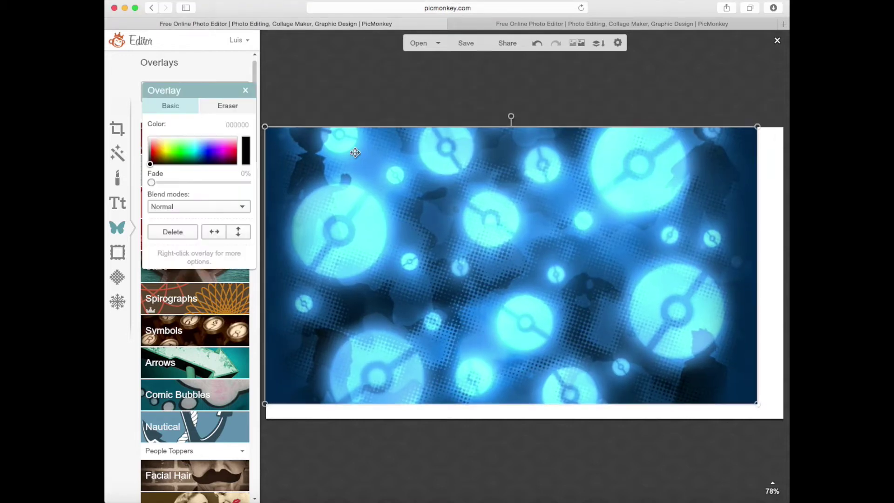
{"action": "left_click_drag", "start_coordinate": [757, 403], "coordinate": [786, 417]}
{"action": "left_click", "coordinate": [610, 482]}
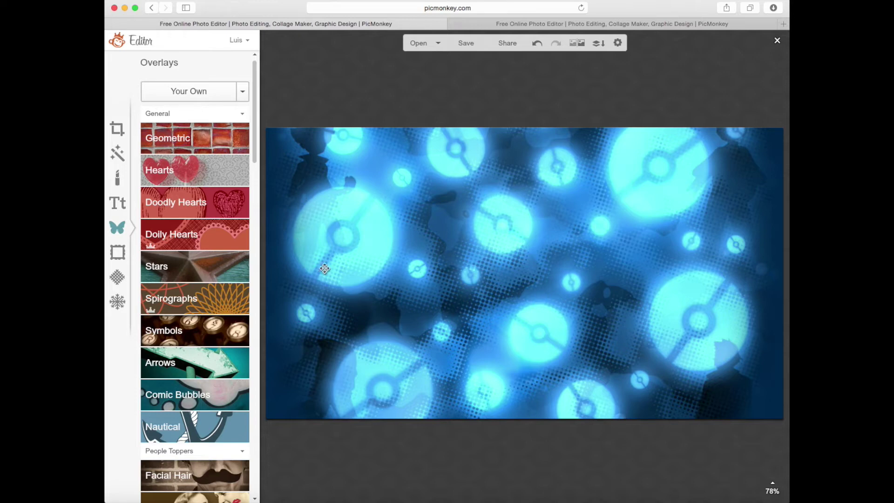
Step: Add pokeballlllls.jpg from the YouTube Stuff folder as an own overlay on the second tab's blank canvas
{"action": "left_click", "coordinate": [567, 24]}
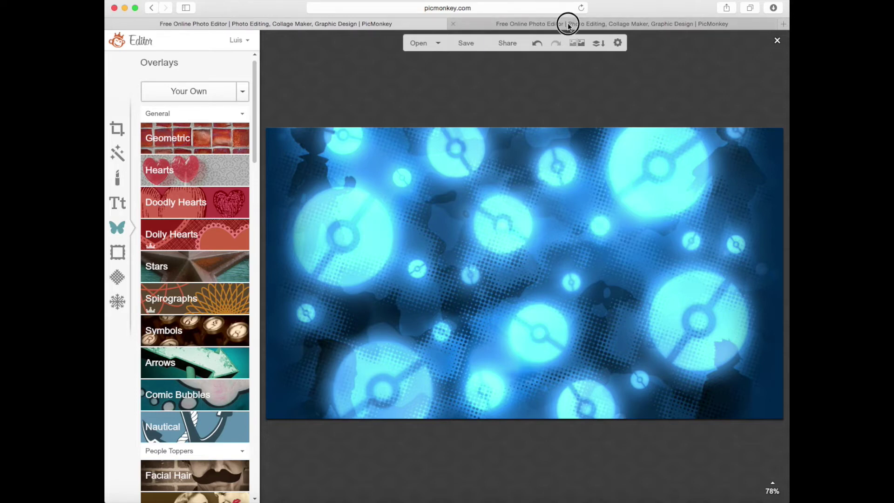
{"action": "left_click", "coordinate": [117, 227]}
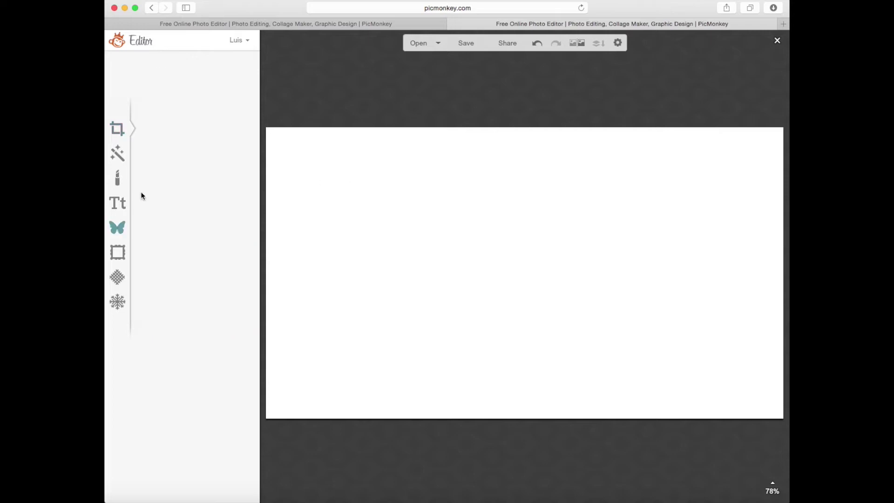
{"action": "left_click", "coordinate": [199, 91]}
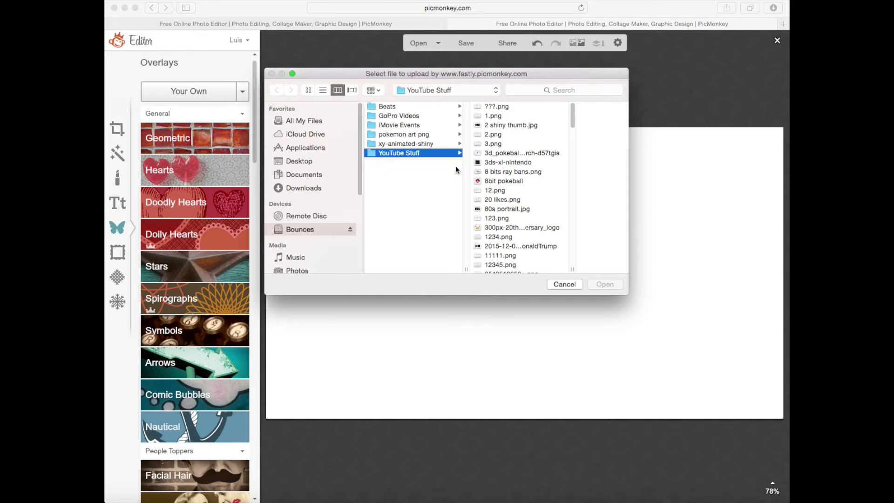
{"action": "scroll", "coordinate": [506, 190], "scroll_direction": "down", "scroll_amount": 5}
{"action": "scroll", "coordinate": [506, 190], "scroll_direction": "down", "scroll_amount": 8}
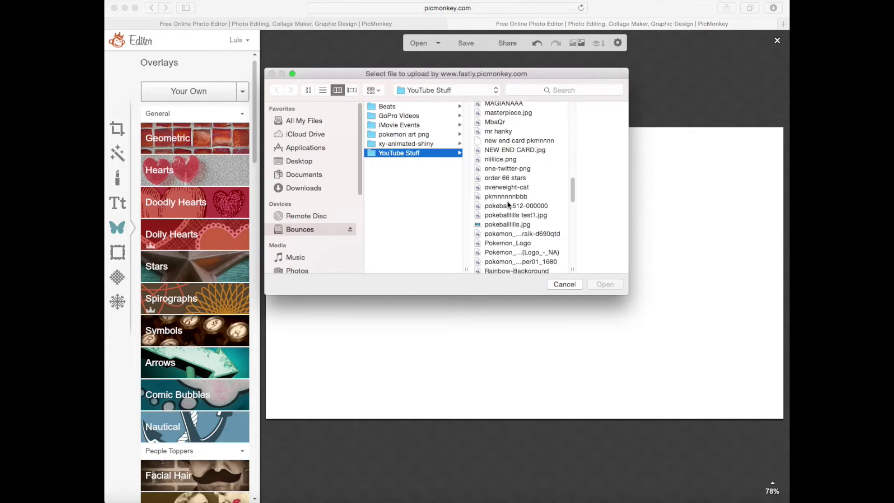
{"action": "scroll", "coordinate": [507, 200], "scroll_direction": "down", "scroll_amount": 1}
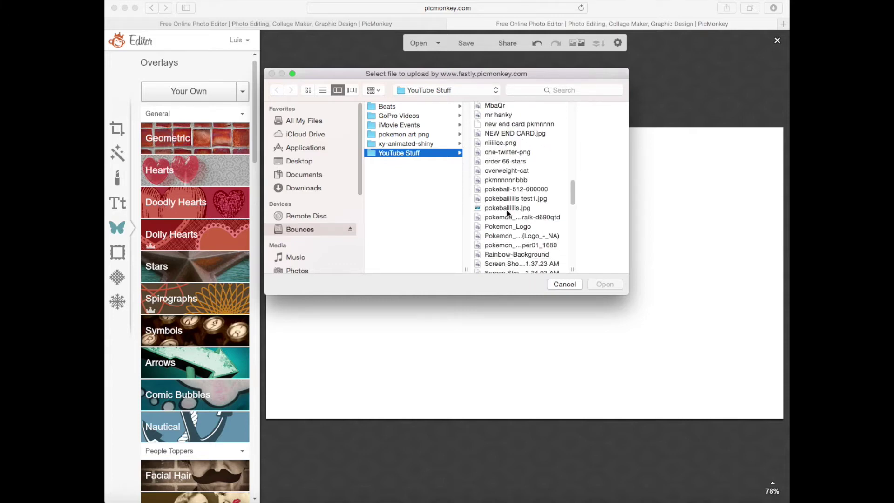
{"action": "left_click", "coordinate": [507, 209]}
{"action": "left_click", "coordinate": [604, 284]}
Step: Stretch the pokeball overlay to fill the second tab's entire canvas and deselect it
{"action": "left_click_drag", "start_coordinate": [291, 140], "coordinate": [262, 124]}
{"action": "left_click_drag", "start_coordinate": [756, 407], "coordinate": [774, 416]}
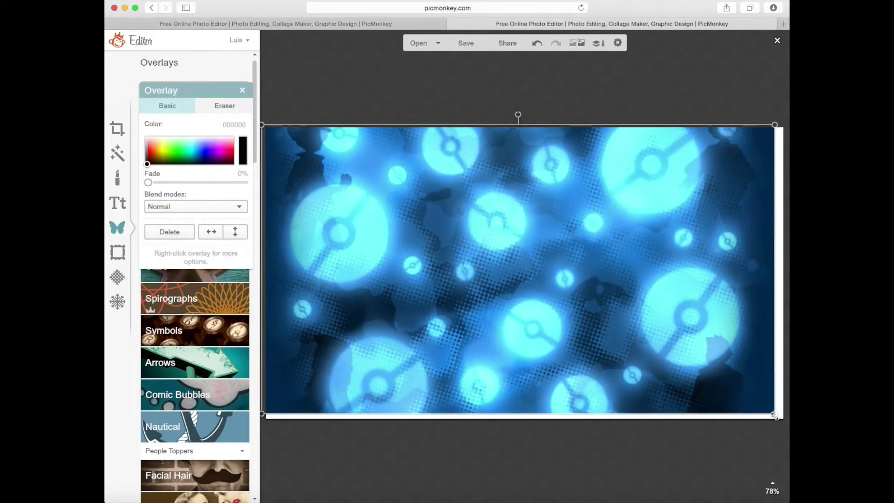
{"action": "left_click", "coordinate": [473, 79]}
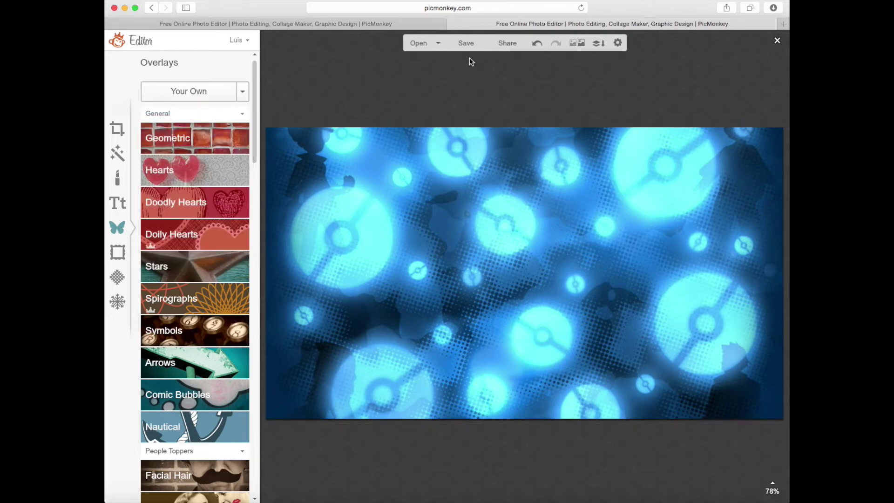
Step: Look at the save settings for the second tab's image and return to the editor without saving
{"action": "left_click", "coordinate": [466, 43]}
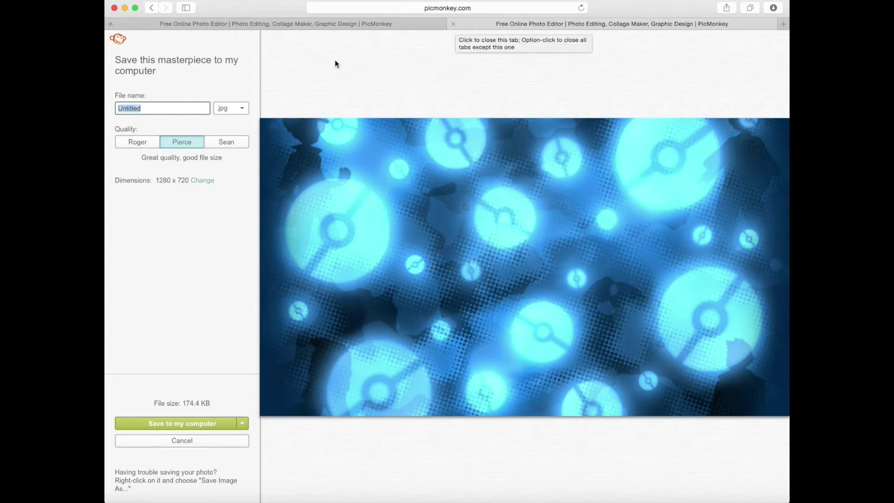
{"action": "left_click", "coordinate": [152, 8]}
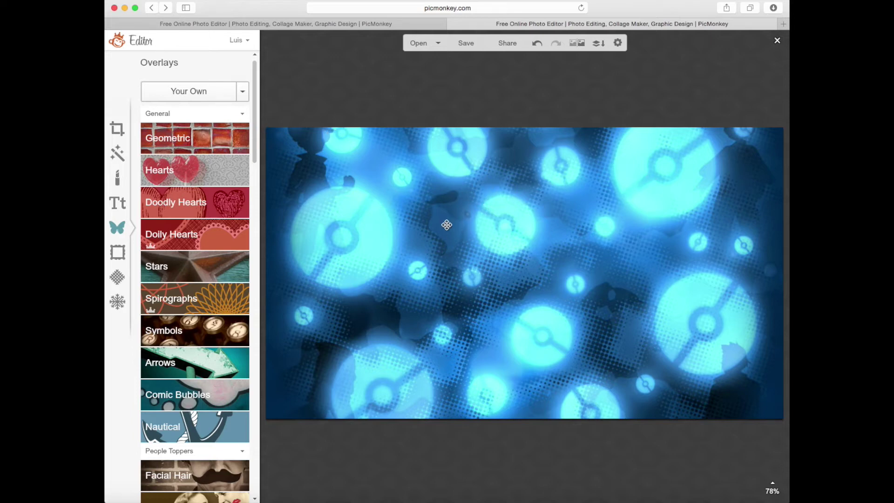
Step: Crop the second tab's pokeball image to 320 × 240 pixels without fixed proportions
{"action": "left_click", "coordinate": [117, 132]}
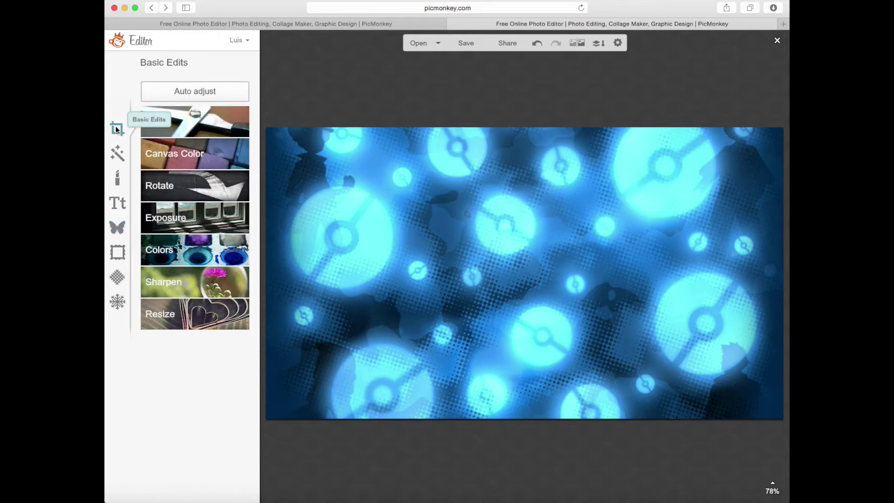
{"action": "left_click", "coordinate": [196, 123]}
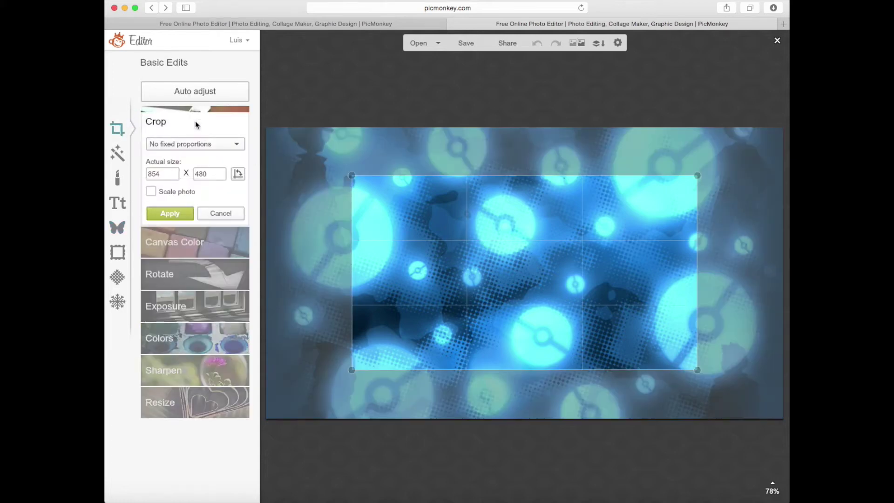
{"action": "left_click_drag", "start_coordinate": [169, 173], "coordinate": [136, 174]}
{"action": "type", "text": "320"}
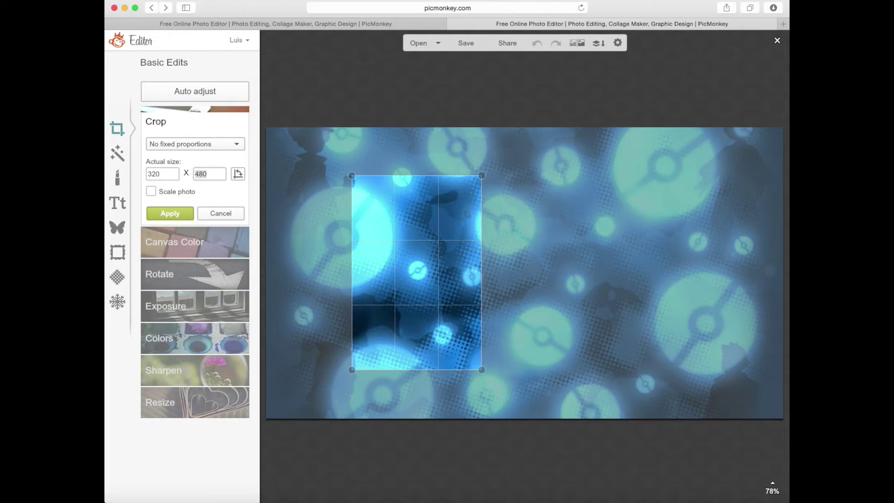
{"action": "type", "text": "240"}
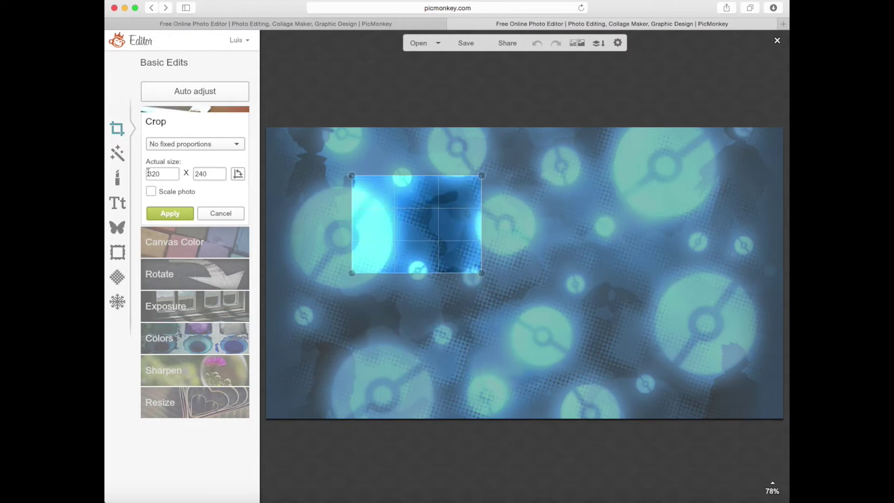
{"action": "left_click", "coordinate": [169, 214]}
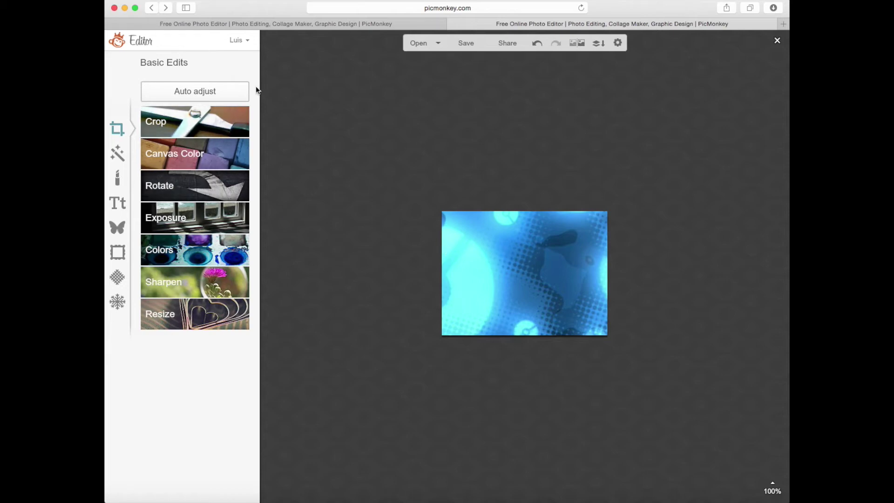
{"action": "left_click", "coordinate": [466, 43]}
{"action": "left_click", "coordinate": [172, 107]}
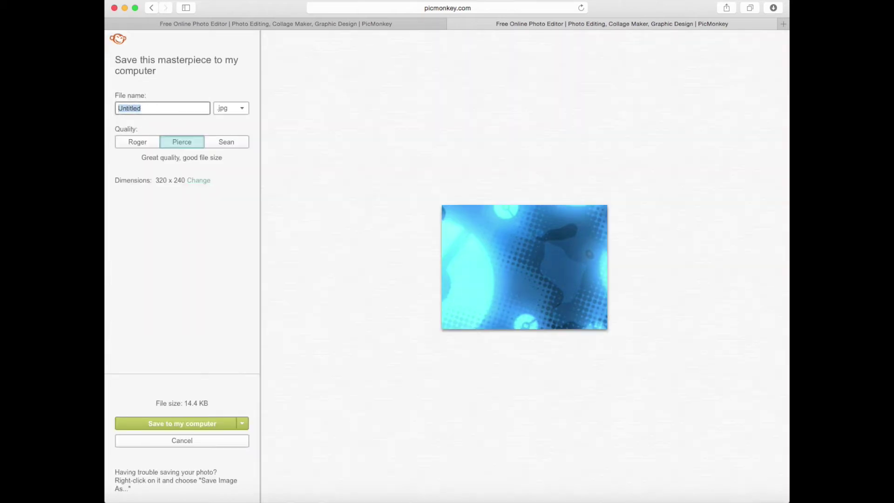
{"action": "type", "text": "ygkughkiuh"}
{"action": "left_click", "coordinate": [215, 426]}
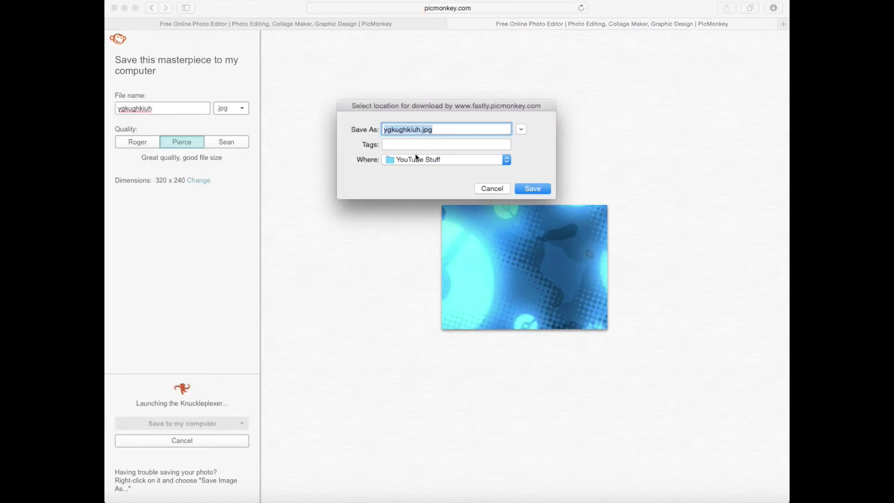
{"action": "left_click", "coordinate": [492, 189]}
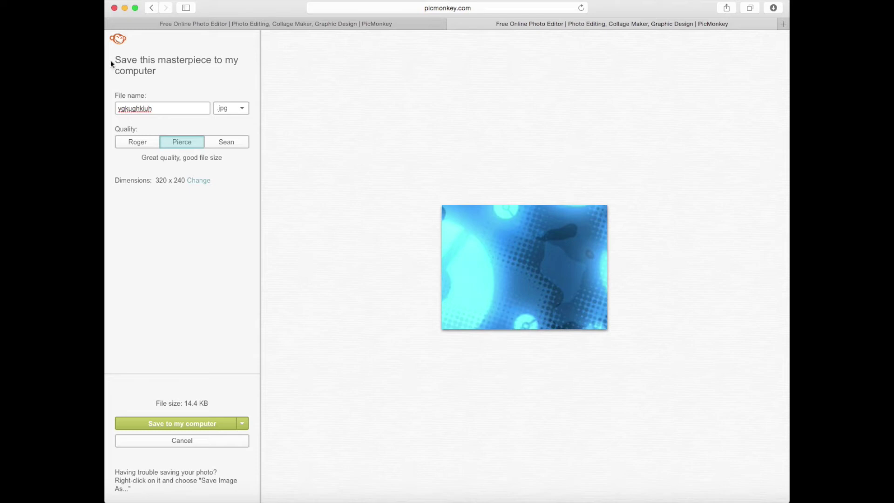
{"action": "left_click", "coordinate": [152, 9]}
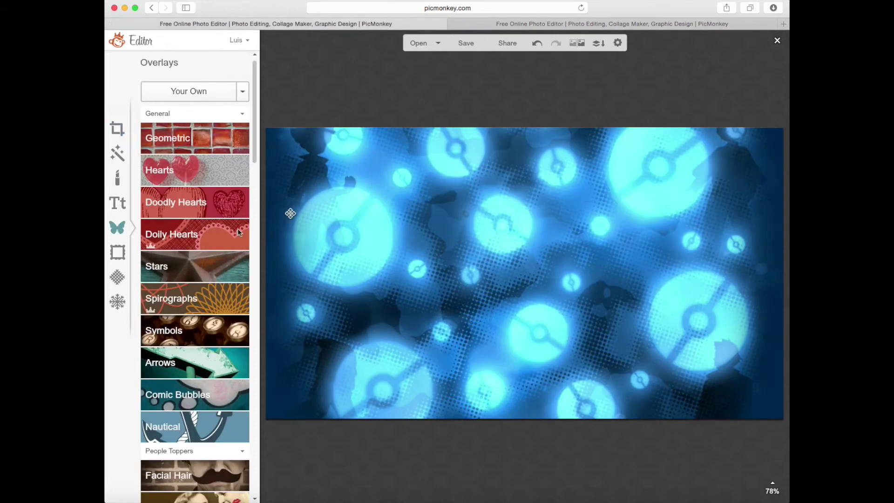
Step: Add GAMEPLAY.jpg from the Desktop folder as an own overlay on the first tab's pokeball canvas
{"action": "left_click", "coordinate": [177, 93]}
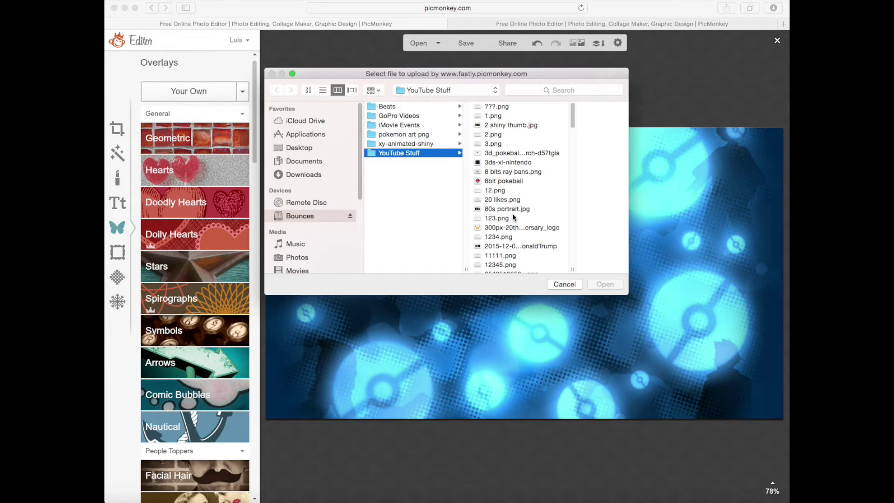
{"action": "scroll", "coordinate": [514, 217], "scroll_direction": "down", "scroll_amount": 10}
{"action": "left_click", "coordinate": [305, 147]}
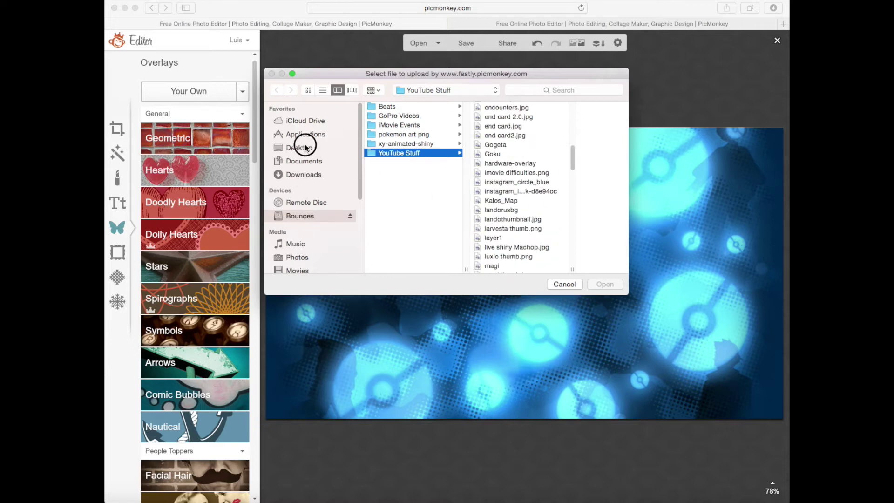
{"action": "scroll", "coordinate": [399, 160], "scroll_direction": "down", "scroll_amount": 5}
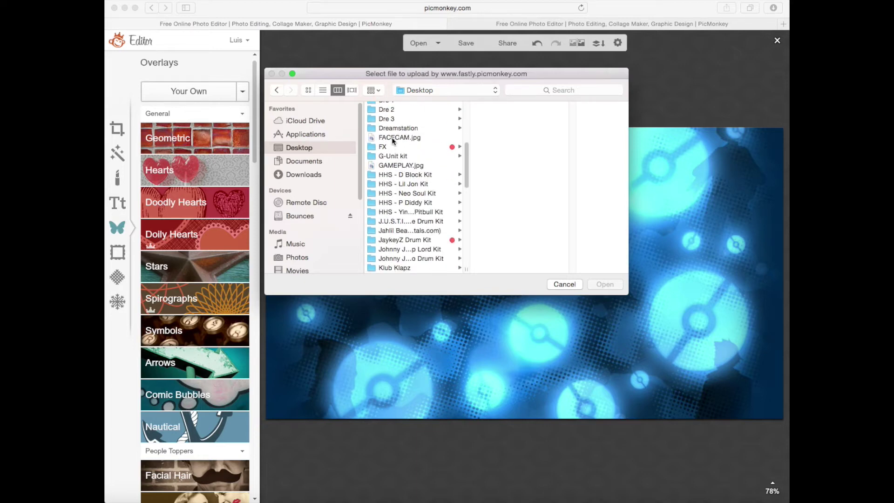
{"action": "left_click", "coordinate": [399, 166]}
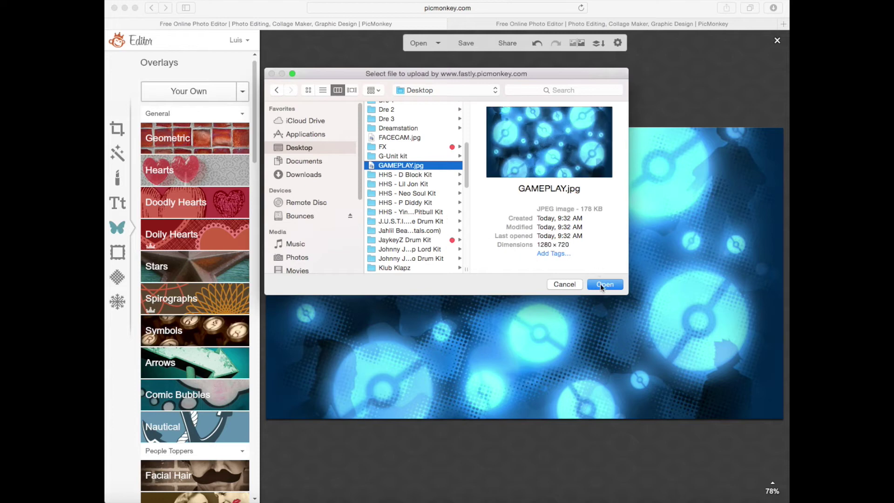
{"action": "left_click", "coordinate": [602, 285]}
Step: Scale the gameplay overlay to nearly three quarters of the canvas width and place it near the canvas's upper-left corner
{"action": "left_click_drag", "start_coordinate": [757, 403], "coordinate": [591, 313]}
{"action": "left_click_drag", "start_coordinate": [517, 264], "coordinate": [493, 252]}
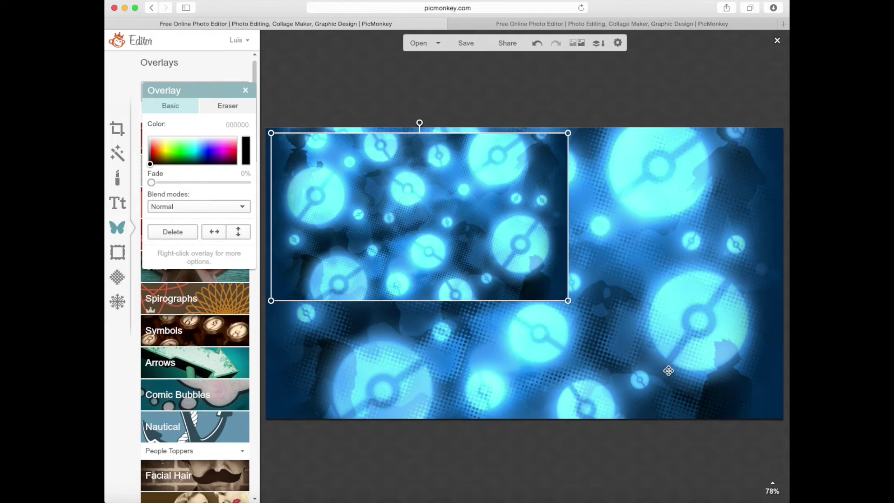
{"action": "left_click_drag", "start_coordinate": [568, 302], "coordinate": [644, 363]}
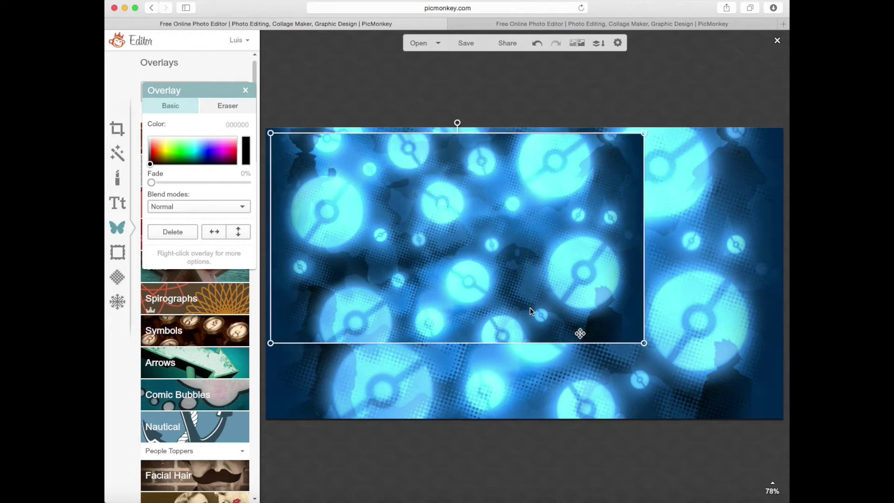
Step: Set the gameplay overlay's blend mode to Multiply and its color to 040404
{"action": "left_click", "coordinate": [242, 207]}
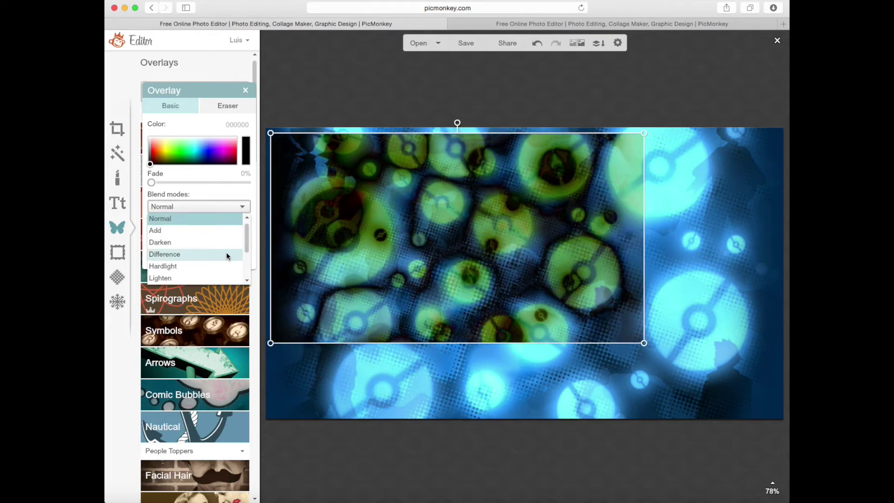
{"action": "left_click_drag", "start_coordinate": [245, 243], "coordinate": [248, 259]}
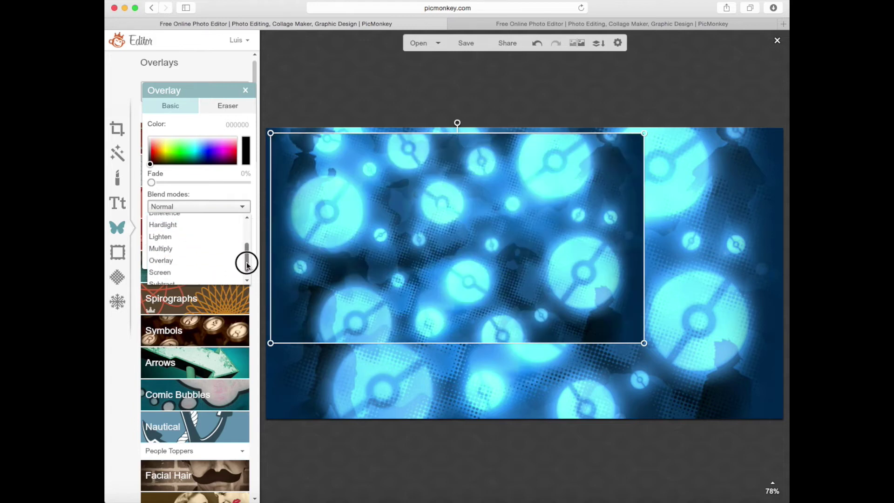
{"action": "left_click", "coordinate": [191, 251]}
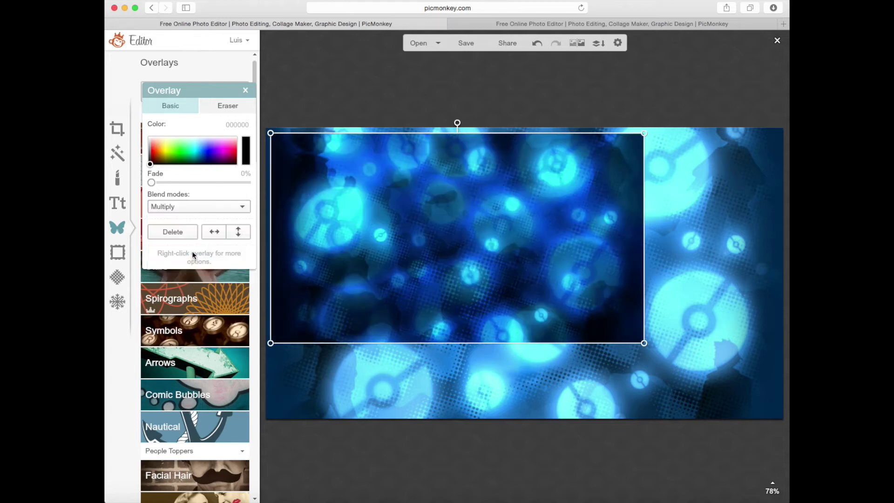
{"action": "mouse_move", "coordinate": [152, 183]}
{"action": "left_mouse_down"}
{"action": "mouse_move", "coordinate": [215, 186]}
{"action": "mouse_move", "coordinate": [135, 182]}
{"action": "left_mouse_up"}
{"action": "mouse_move", "coordinate": [150, 165]}
{"action": "left_mouse_down"}
{"action": "mouse_move", "coordinate": [210, 162]}
{"action": "mouse_move", "coordinate": [207, 137]}
{"action": "mouse_move", "coordinate": [185, 158]}
{"action": "mouse_move", "coordinate": [154, 149]}
{"action": "mouse_move", "coordinate": [157, 168]}
{"action": "mouse_move", "coordinate": [148, 171]}
{"action": "left_mouse_up"}
Step: Flip the gameplay overlay both horizontally and vertically, then deselect it
{"action": "left_click", "coordinate": [213, 232]}
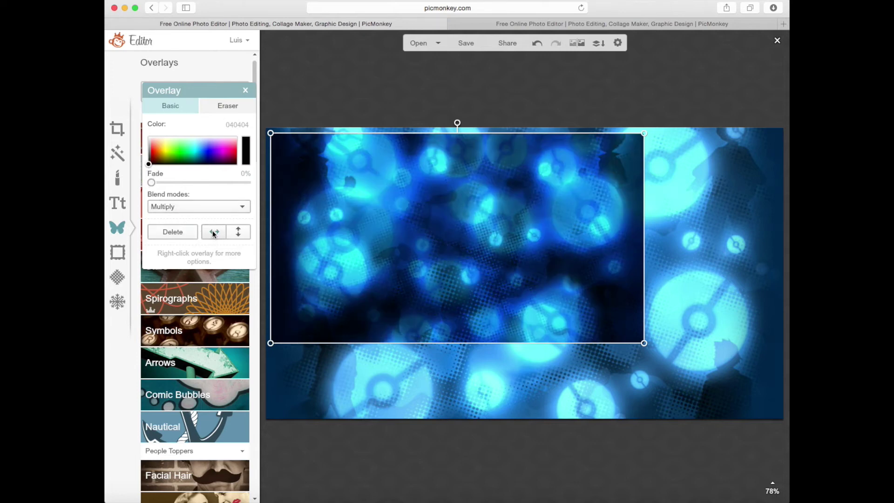
{"action": "left_click", "coordinate": [237, 231]}
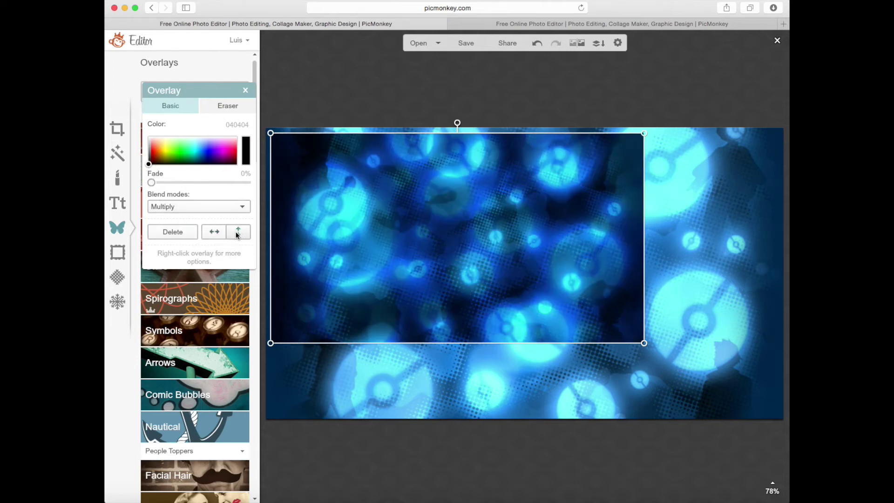
{"action": "left_click", "coordinate": [429, 367]}
Step: Add FACECAM.jpg from the Desktop folder as an own overlay on the pokeball canvas
{"action": "left_click_drag", "start_coordinate": [214, 99], "coordinate": [197, 215]}
{"action": "left_click", "coordinate": [196, 95]}
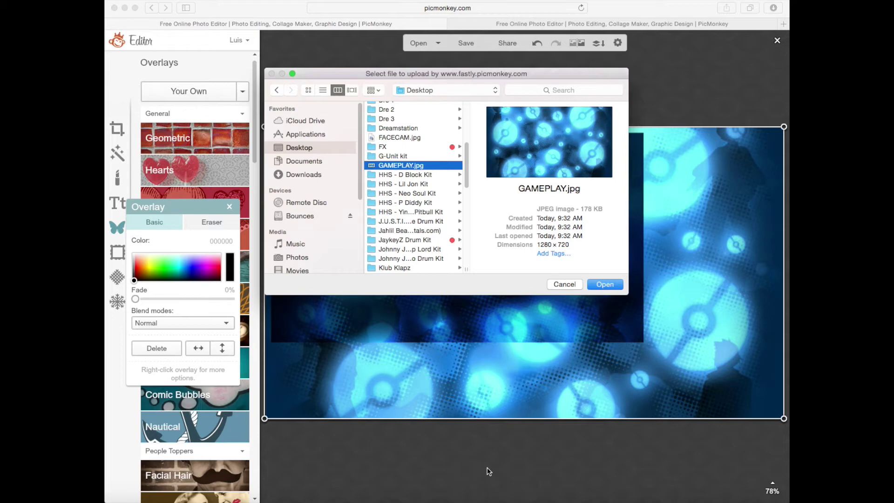
{"action": "left_click", "coordinate": [400, 138]}
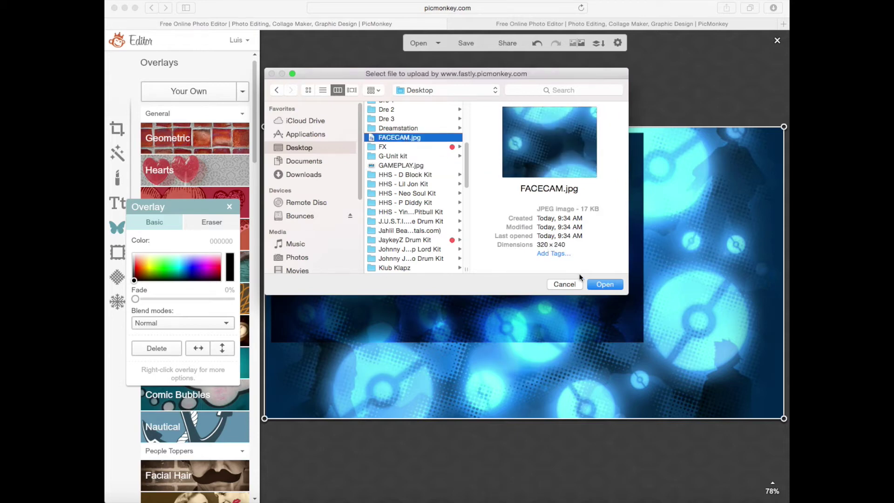
{"action": "left_click", "coordinate": [601, 284]}
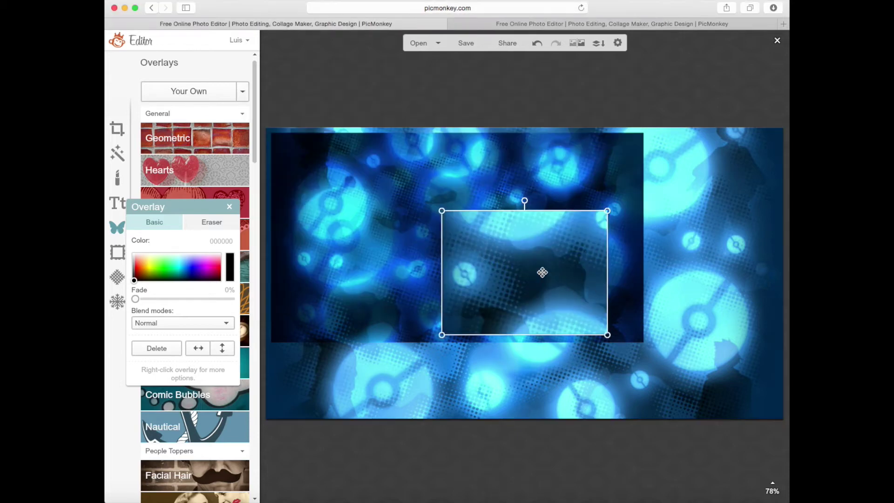
Step: Shrink the facecam overlay to about a quarter of the canvas width and place it in the canvas's lower-right corner
{"action": "left_click_drag", "start_coordinate": [438, 208], "coordinate": [471, 231]}
{"action": "left_click_drag", "start_coordinate": [521, 283], "coordinate": [691, 364]}
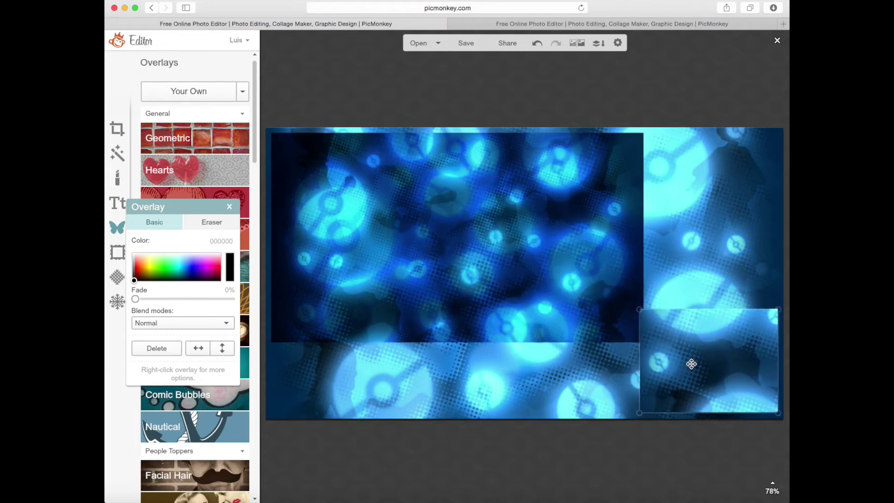
{"action": "left_click_drag", "start_coordinate": [639, 310], "coordinate": [649, 315]}
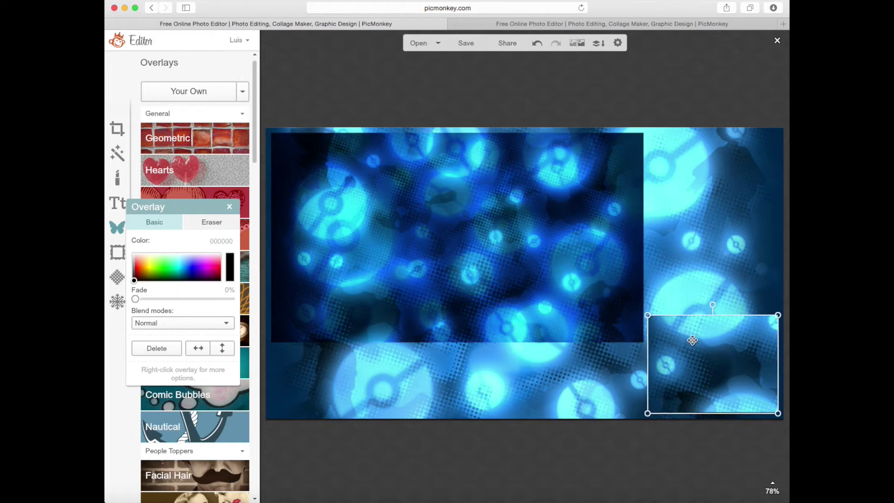
Step: Blend the facecam overlay with Multiply, flip it horizontally and vertically, and deselect it
{"action": "left_click", "coordinate": [143, 328]}
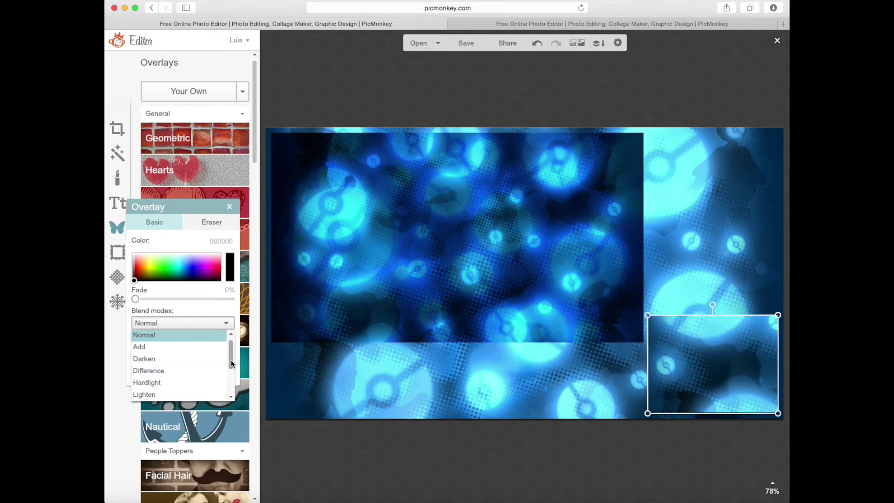
{"action": "scroll", "coordinate": [232, 364], "scroll_direction": "down", "scroll_amount": 4}
{"action": "left_click", "coordinate": [199, 366]}
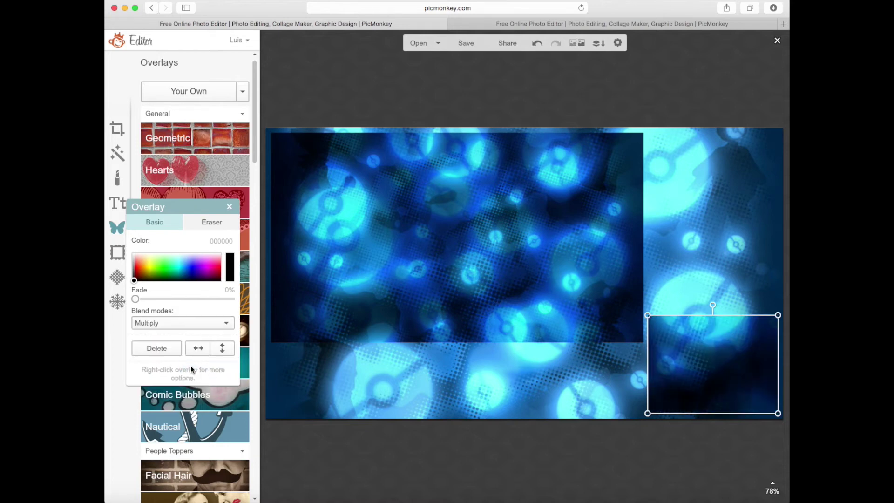
{"action": "left_click", "coordinate": [199, 349]}
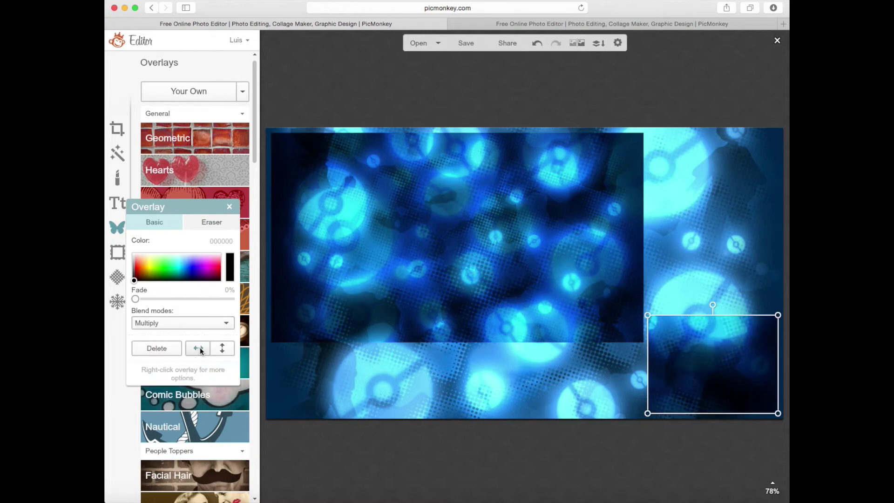
{"action": "left_click", "coordinate": [223, 348]}
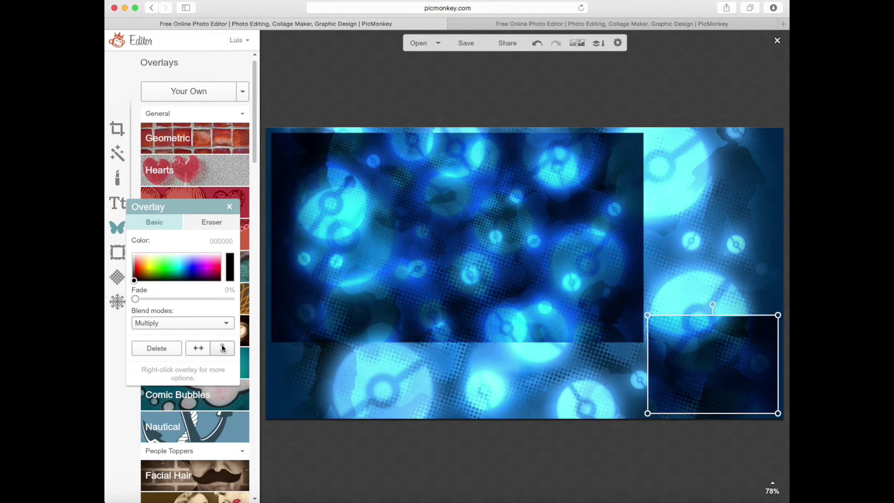
{"action": "left_click", "coordinate": [407, 454]}
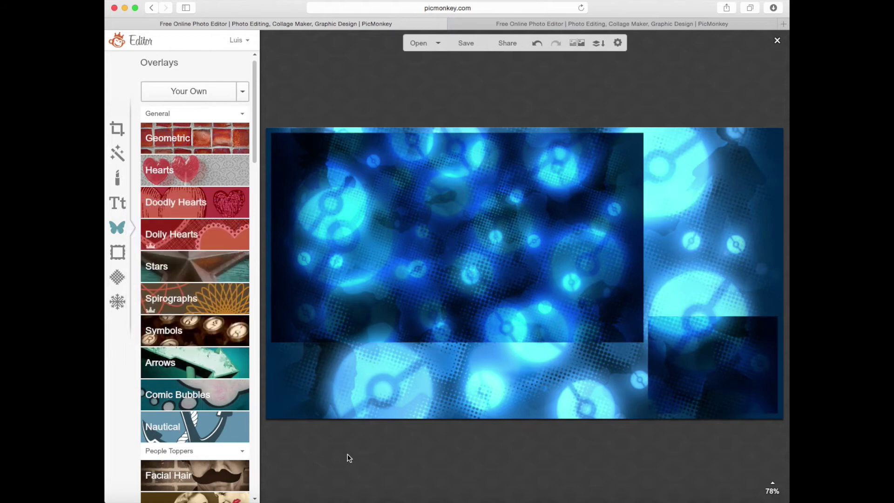
Step: Nudge the gameplay overlay closer to the upper-left corner and the facecam overlay closer to the lower-right corner of the canvas
{"action": "left_click", "coordinate": [443, 298]}
{"action": "left_click_drag", "start_coordinate": [442, 297], "coordinate": [443, 296]}
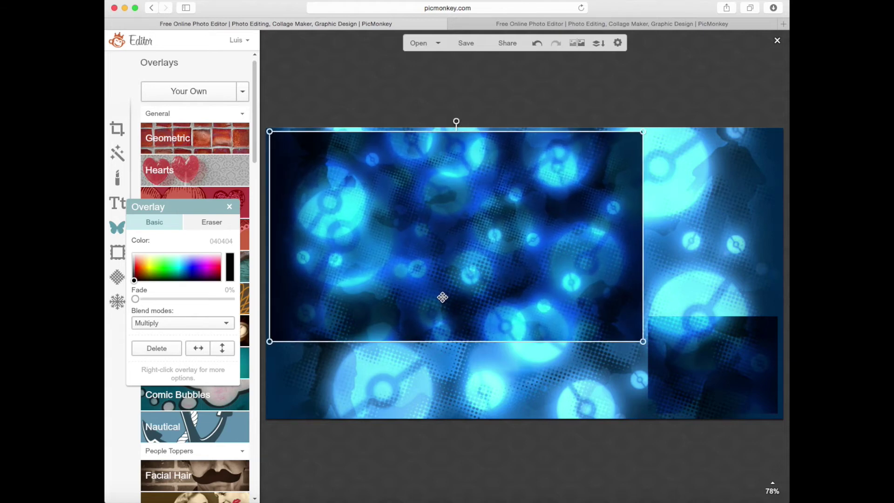
{"action": "left_click", "coordinate": [728, 377]}
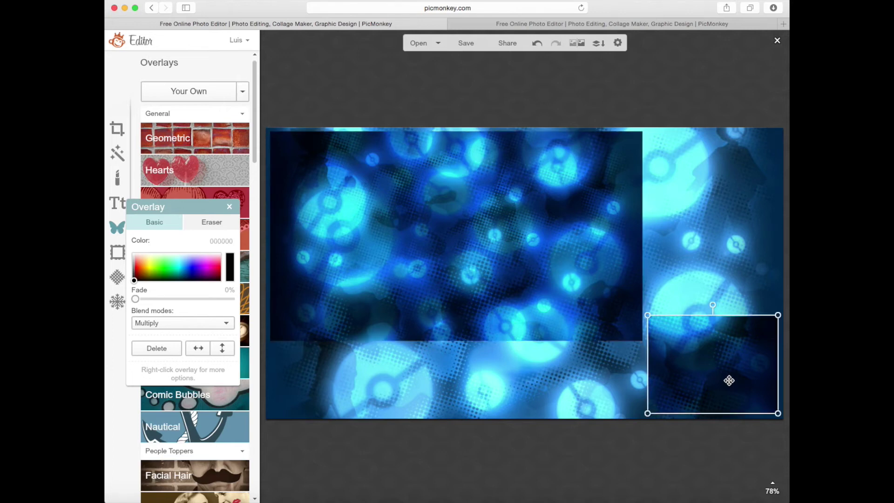
{"action": "left_click_drag", "start_coordinate": [729, 381], "coordinate": [729, 382]}
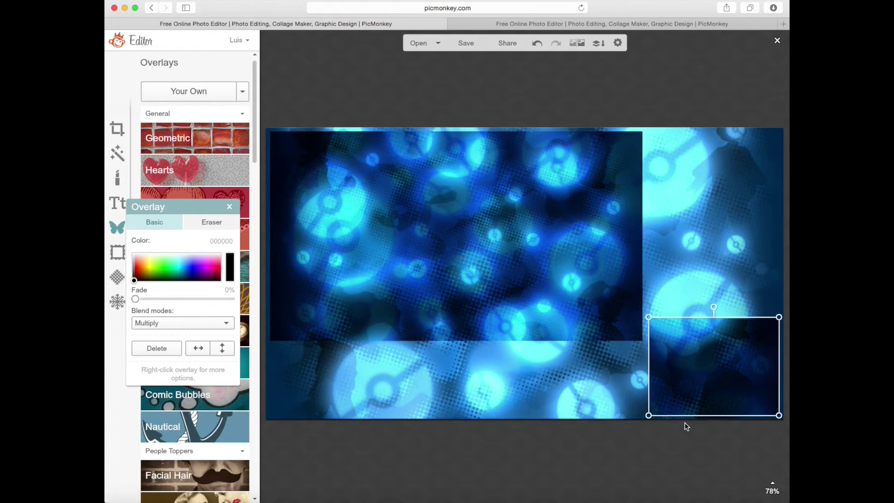
{"action": "left_click", "coordinate": [659, 439]}
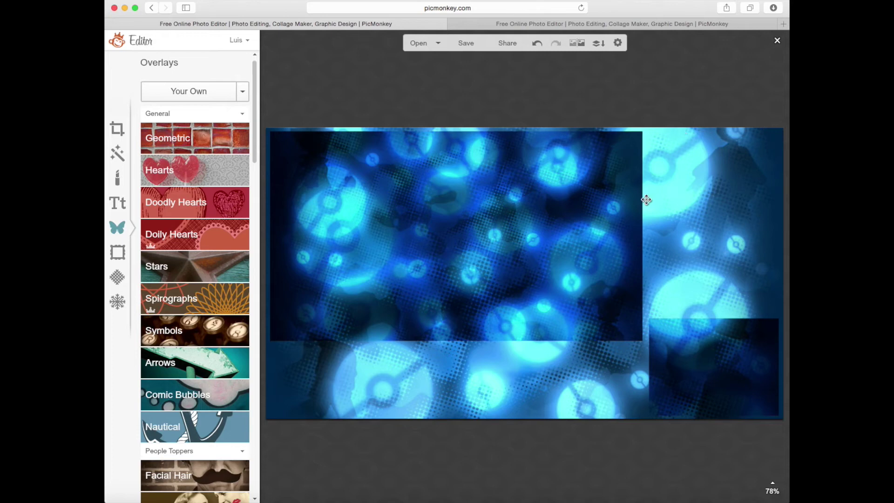
{"action": "left_click", "coordinate": [493, 222]}
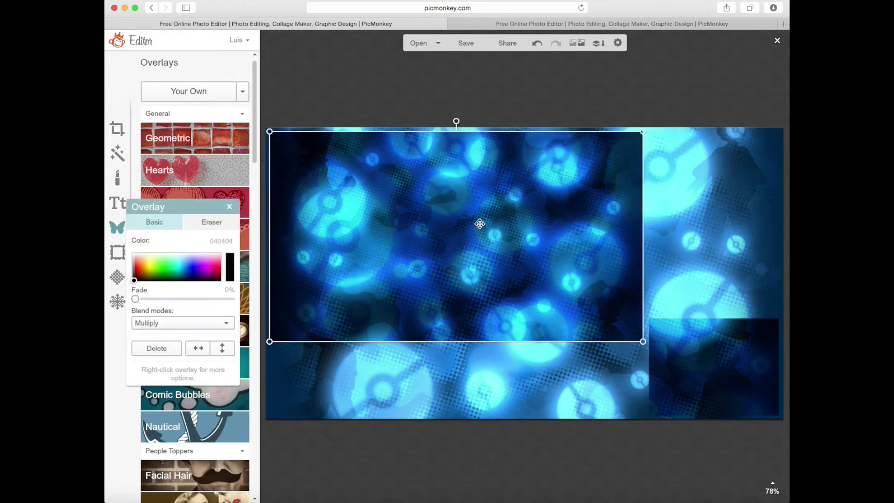
{"action": "left_click", "coordinate": [488, 448]}
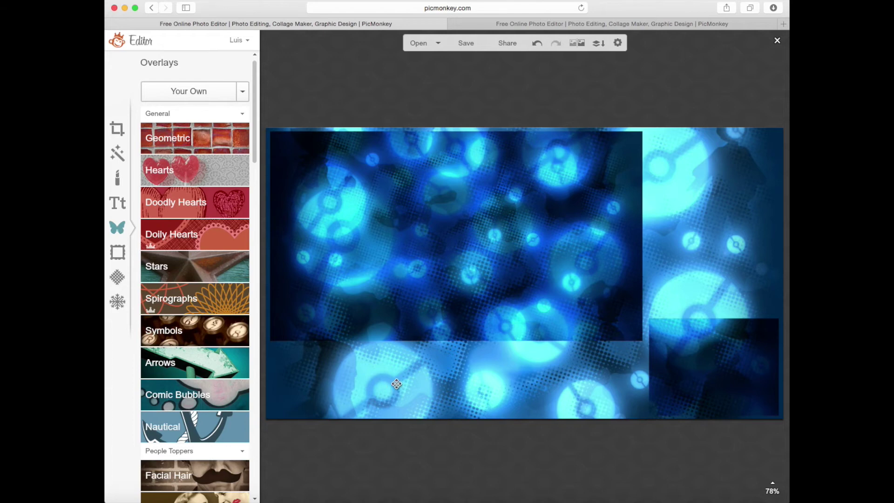
Step: Add a text box in the EDO font to the layout and colour it yellow (fff800)
{"action": "left_click", "coordinate": [120, 205]}
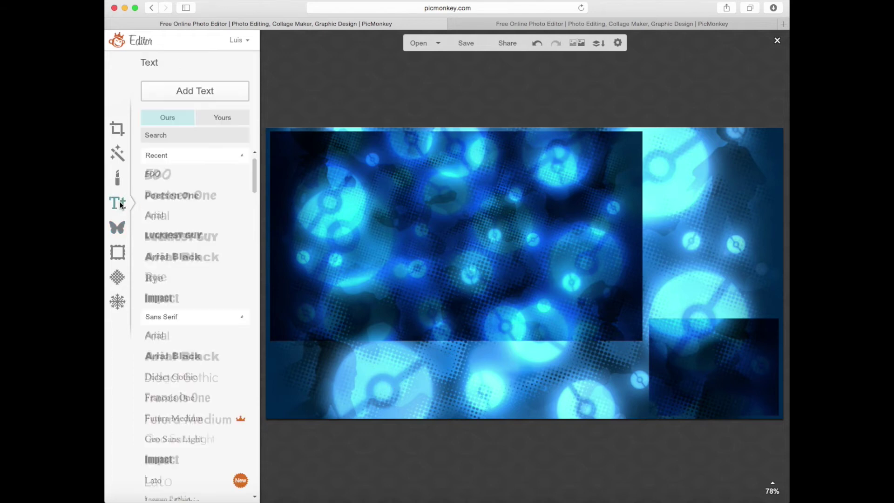
{"action": "left_click", "coordinate": [171, 175]}
{"action": "left_click", "coordinate": [186, 91]}
{"action": "left_click_drag", "start_coordinate": [138, 278], "coordinate": [149, 269]}
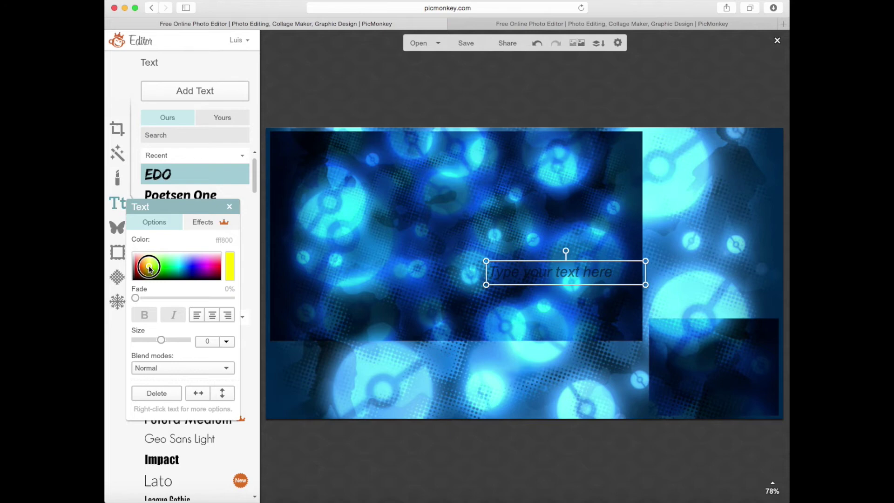
Step: Place the text box just below the gameplay area, centre its alignment, and enter "FRIEND CODE"
{"action": "left_click_drag", "start_coordinate": [546, 260], "coordinate": [472, 354]}
{"action": "left_click", "coordinate": [212, 315]}
{"action": "left_click", "coordinate": [471, 373]}
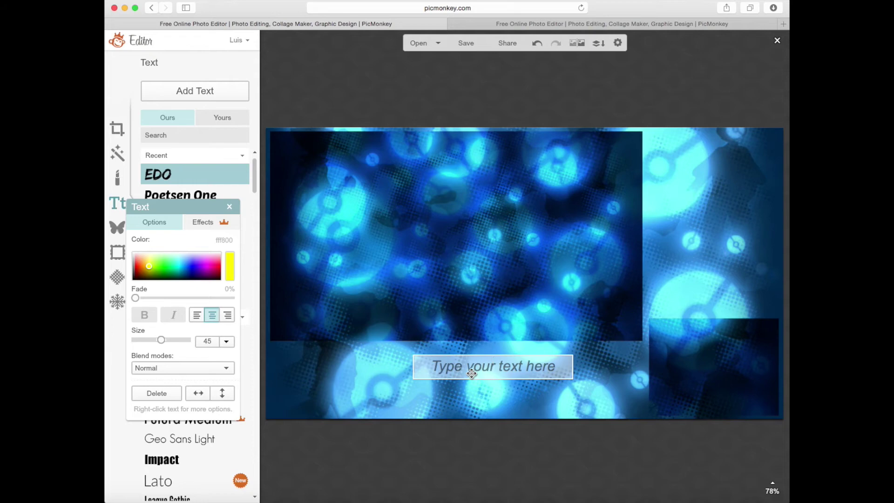
{"action": "type", "text": "FRIEND COF"}
{"action": "key", "text": "BackSpace"}
{"action": "type", "text": "DE"}
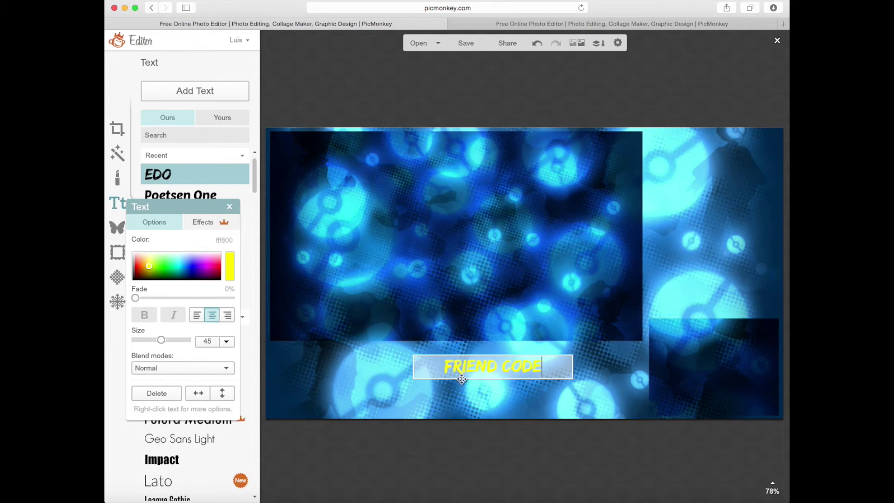
Step: Give the text a black drop shadow with distance 0, angle 90°, intensity 100%, horizontal blur 6 and vertical blur 10
{"action": "left_click", "coordinate": [202, 220]}
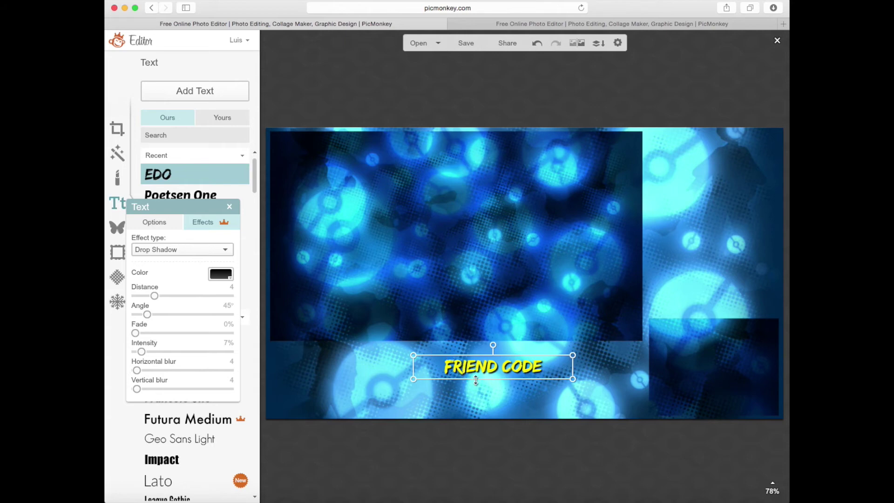
{"action": "left_click_drag", "start_coordinate": [154, 295], "coordinate": [163, 314]}
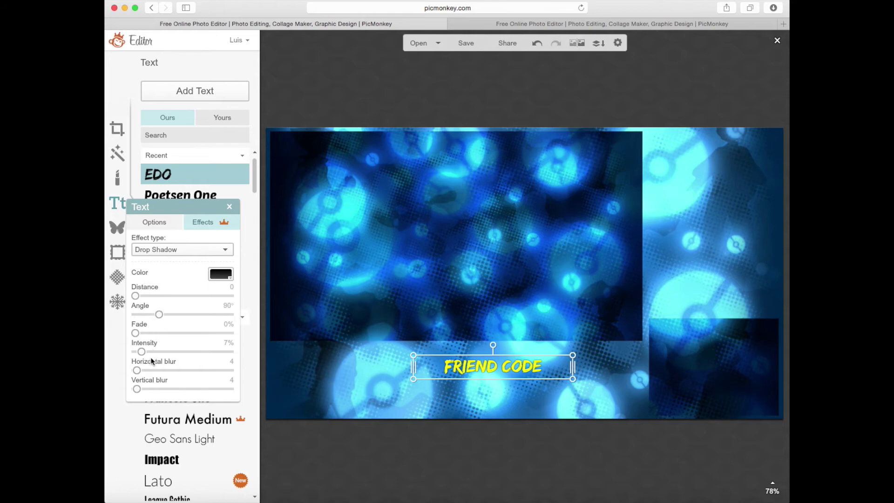
{"action": "left_click_drag", "start_coordinate": [141, 351], "coordinate": [256, 354]}
{"action": "left_click_drag", "start_coordinate": [141, 373], "coordinate": [139, 390]}
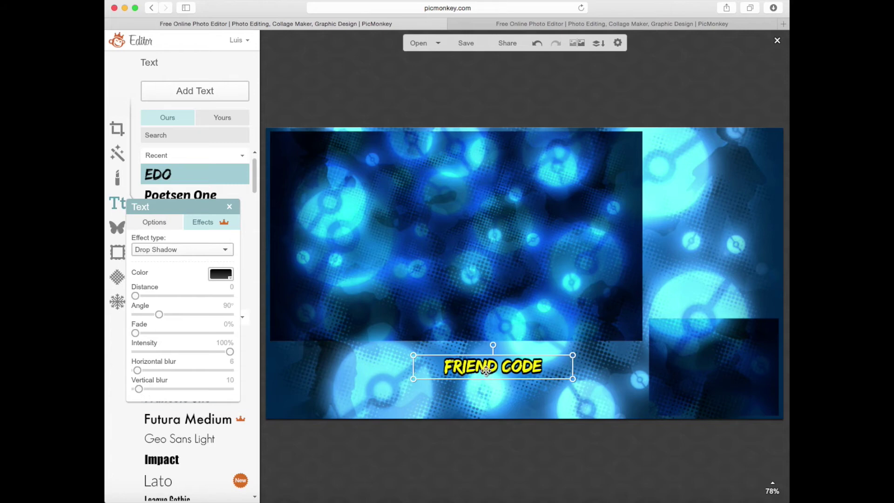
Step: Move the FRIEND CODE text under the right end of the gameplay area and deselect it
{"action": "left_click_drag", "start_coordinate": [494, 370], "coordinate": [559, 359]}
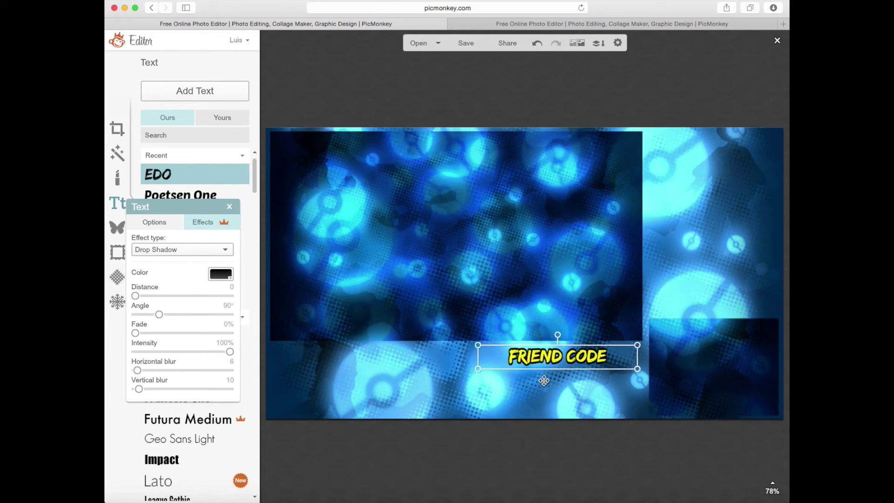
{"action": "left_click", "coordinate": [530, 386]}
{"action": "left_click", "coordinate": [571, 464]}
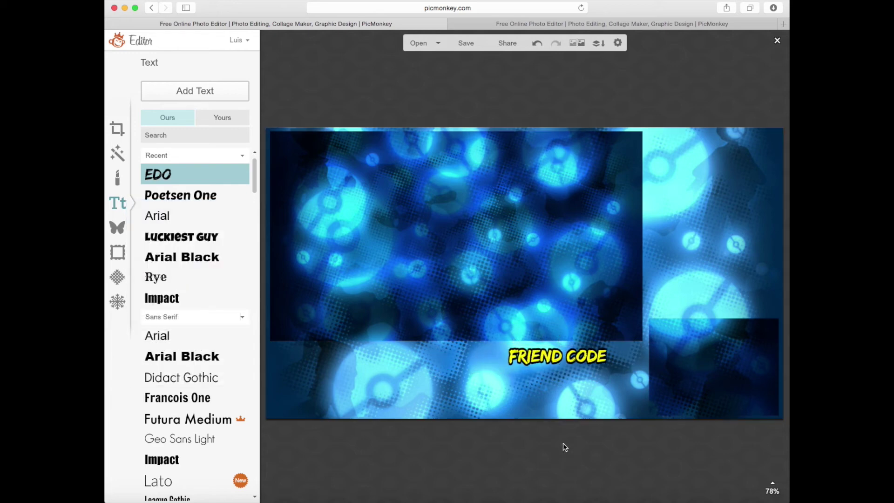
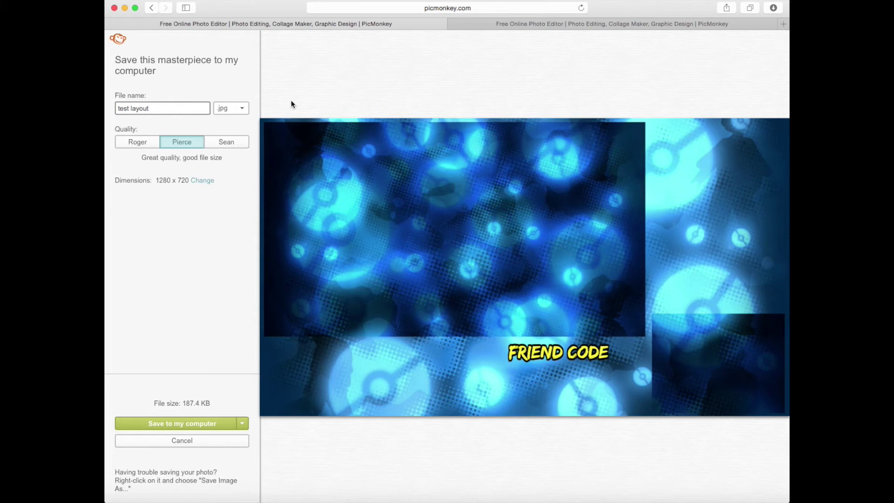
Step: Save the layout to the Desktop as test layout.jpg
{"action": "left_click", "coordinate": [172, 424]}
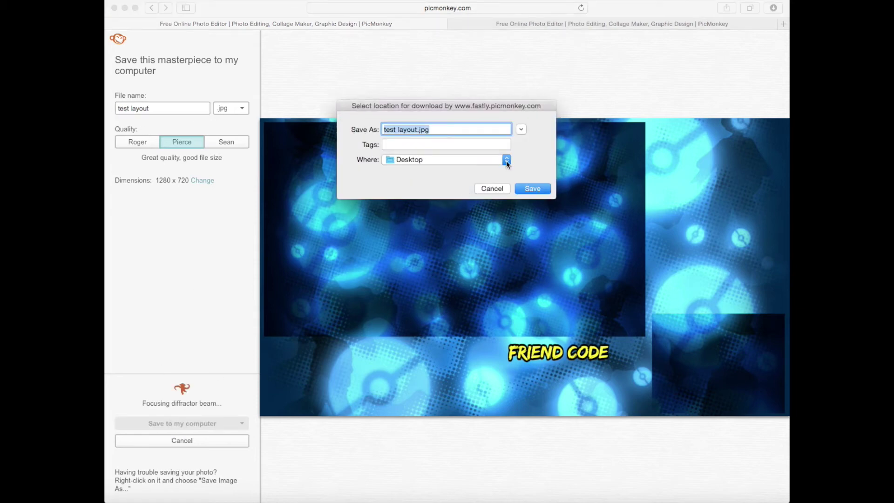
{"action": "left_click", "coordinate": [526, 190]}
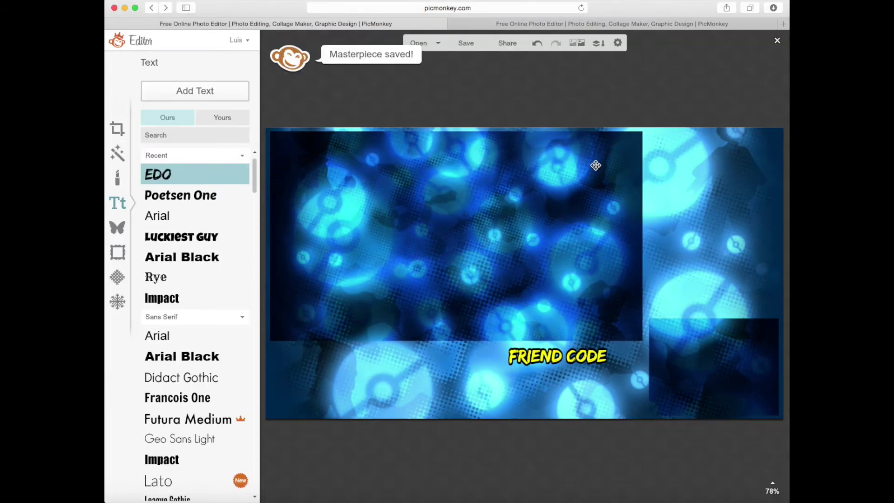
Step: Minimize the browser, launch n3DS_view from the n3ds_view_osx_v300 folder, and close the Finder window
{"action": "left_click", "coordinate": [126, 8]}
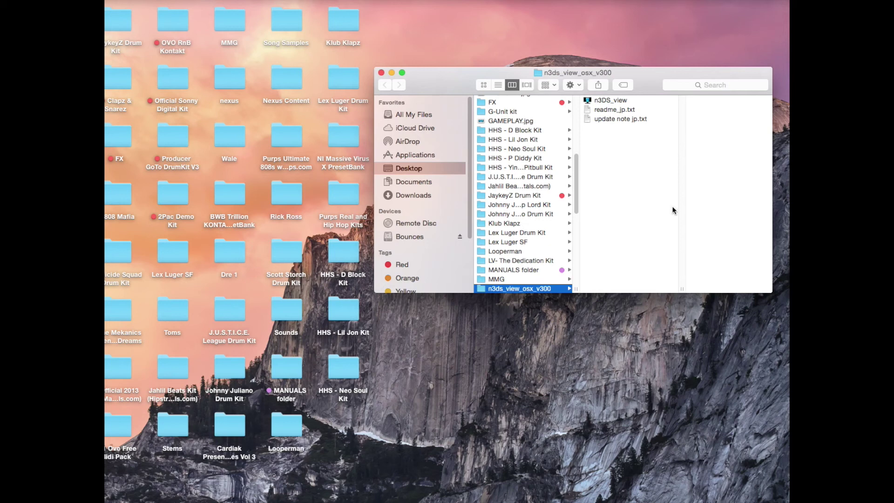
{"action": "double_click", "coordinate": [608, 100]}
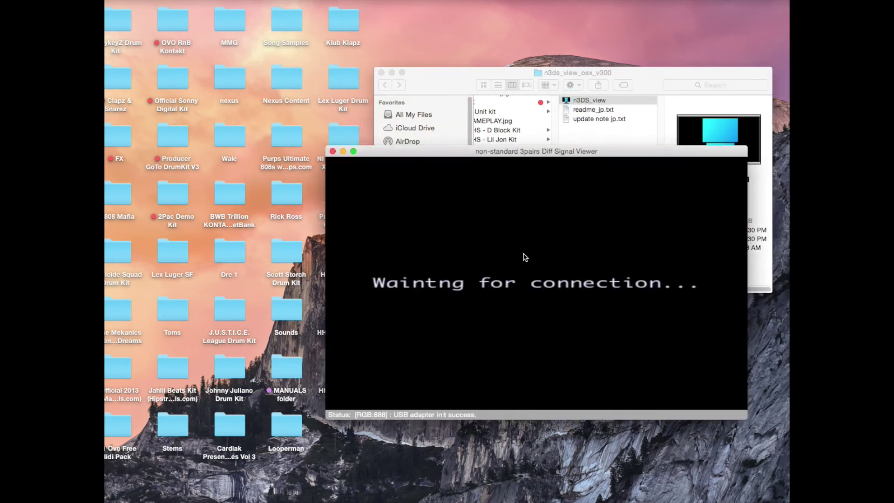
{"action": "left_click", "coordinate": [381, 72]}
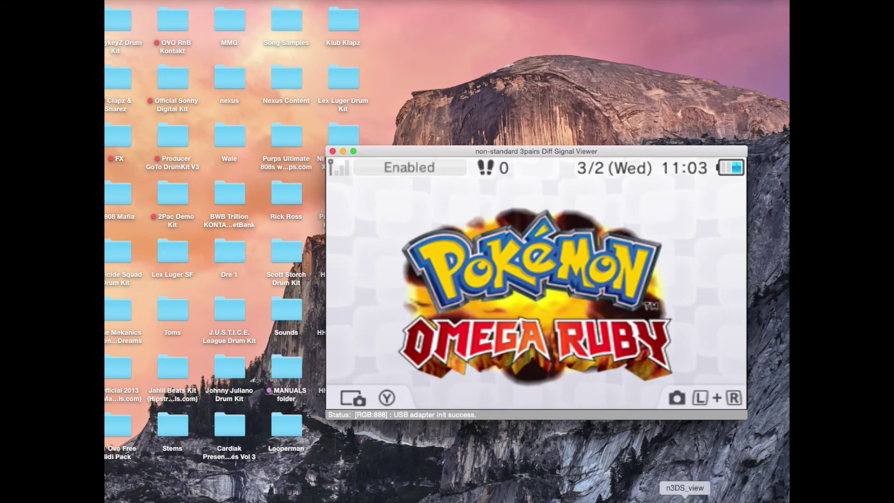
Step: Switch to OBS and remove the existing Window Capture source from the scene
{"action": "left_click", "coordinate": [649, 500]}
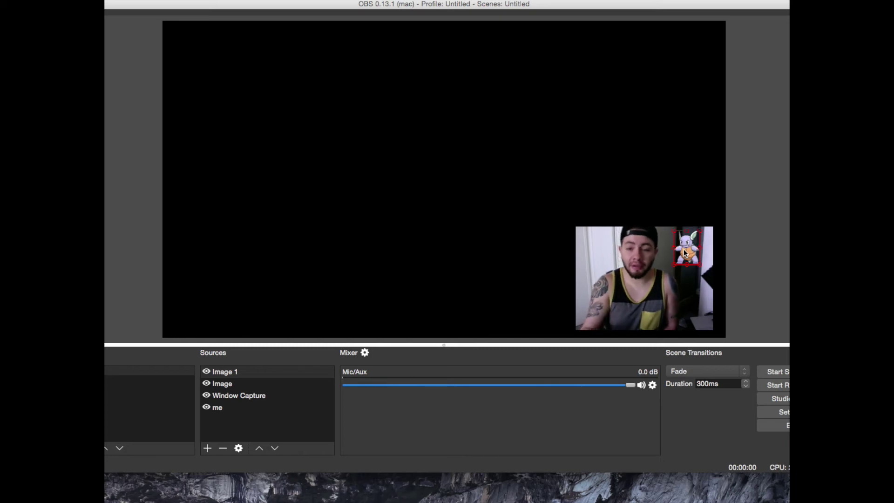
{"action": "left_click", "coordinate": [240, 400]}
{"action": "left_click", "coordinate": [223, 449]}
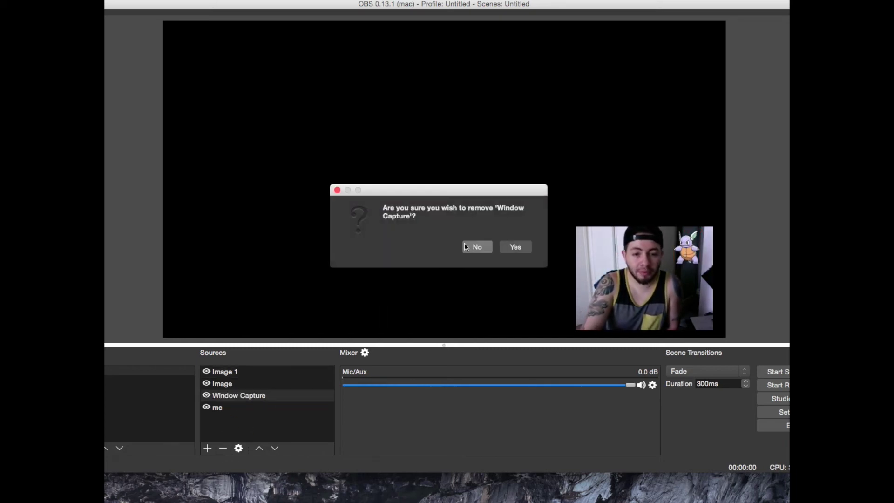
{"action": "left_click", "coordinate": [513, 251]}
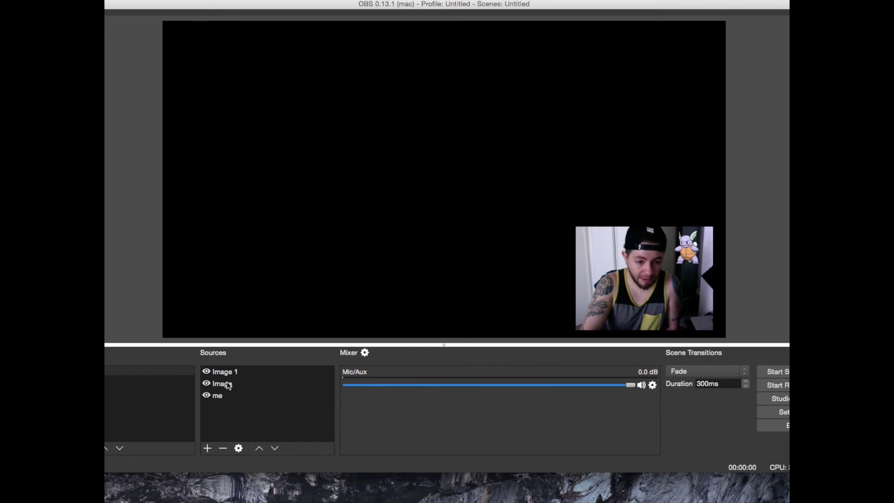
Step: Remove the source named Image from the scene, keeping Image 1 and me
{"action": "left_click", "coordinate": [234, 373]}
{"action": "left_click", "coordinate": [233, 385]}
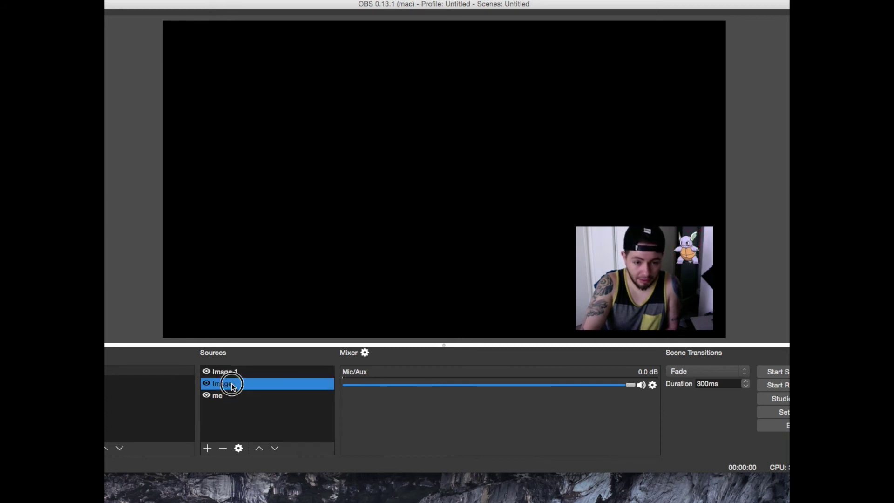
{"action": "left_click", "coordinate": [223, 448]}
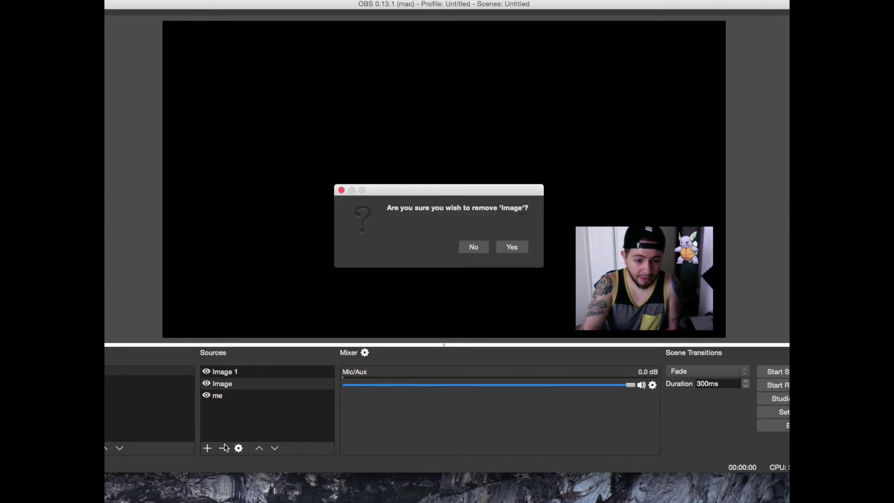
{"action": "left_click", "coordinate": [511, 251]}
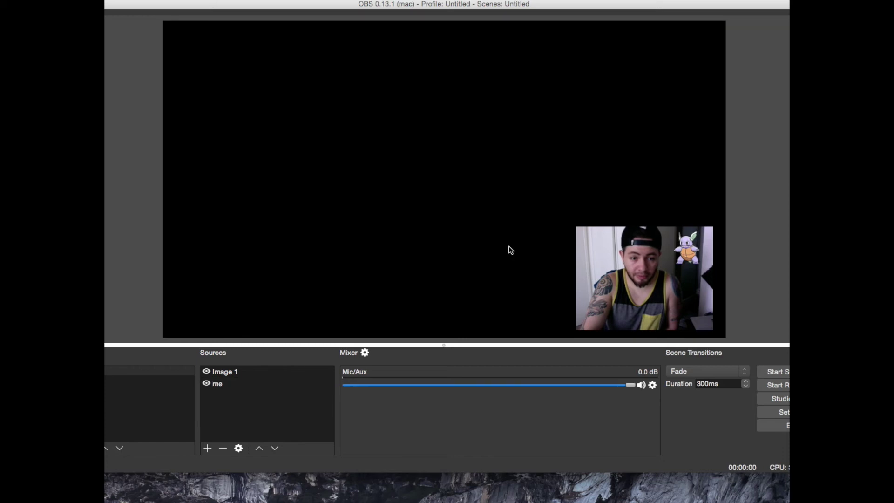
Step: Add a new Window Capture source that captures the "non-standard 3pairs Diff Signal Viewer" window
{"action": "left_click", "coordinate": [207, 451]}
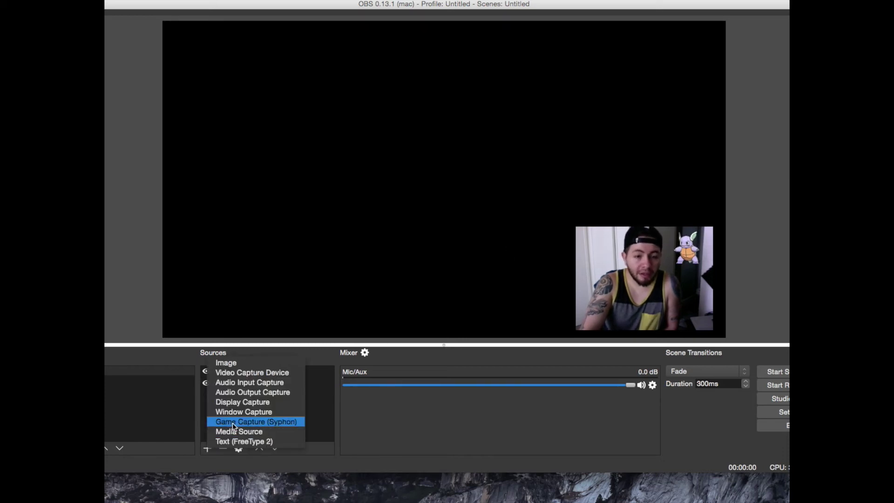
{"action": "left_click", "coordinate": [265, 411]}
{"action": "left_click", "coordinate": [508, 156]}
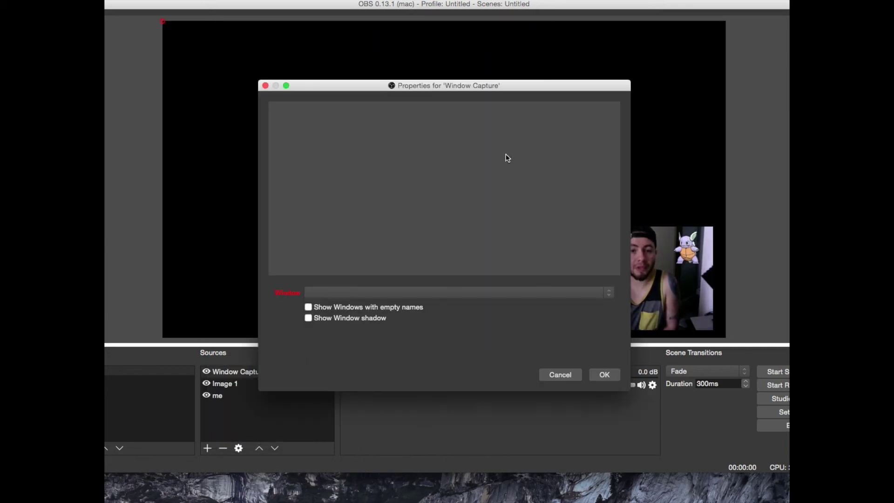
{"action": "left_click", "coordinate": [613, 295]}
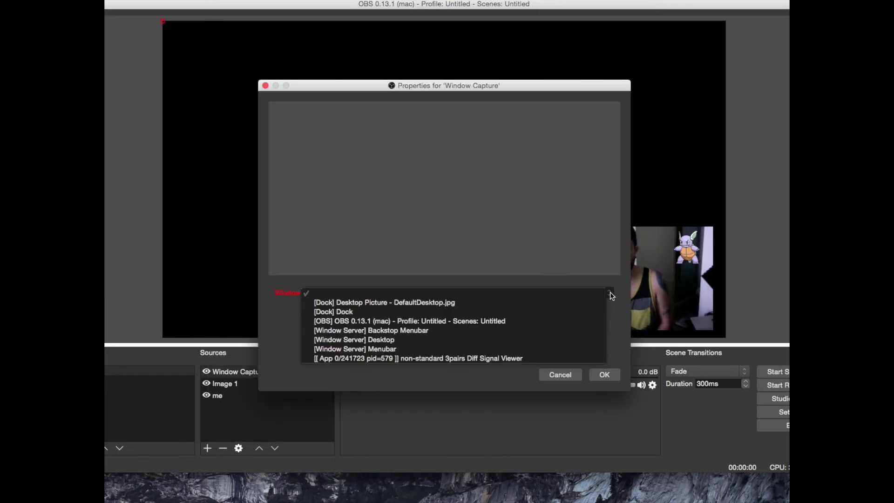
{"action": "left_click", "coordinate": [503, 357]}
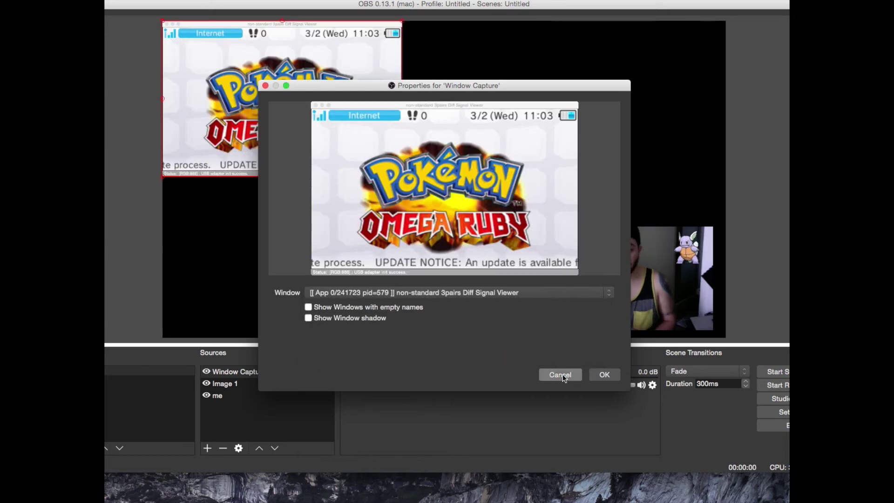
{"action": "left_click", "coordinate": [603, 374]}
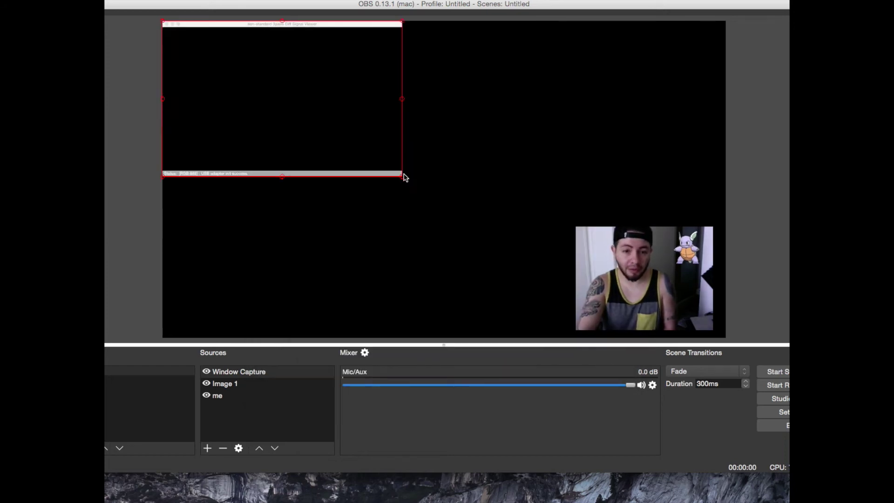
Step: Enlarge the window capture to about two thirds of the canvas width and place it near the canvas's upper-left corner
{"action": "left_click_drag", "start_coordinate": [401, 177], "coordinate": [564, 200]}
{"action": "left_click_drag", "start_coordinate": [403, 188], "coordinate": [408, 191]}
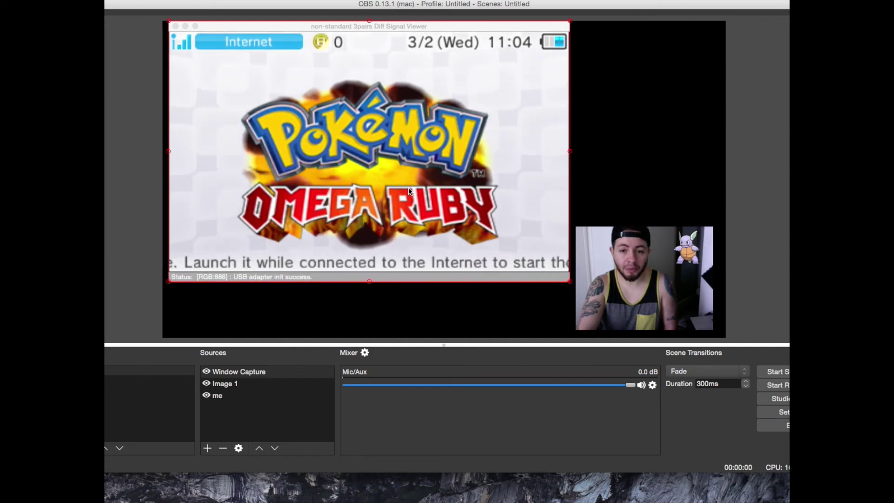
{"action": "left_click_drag", "start_coordinate": [573, 283], "coordinate": [553, 198]}
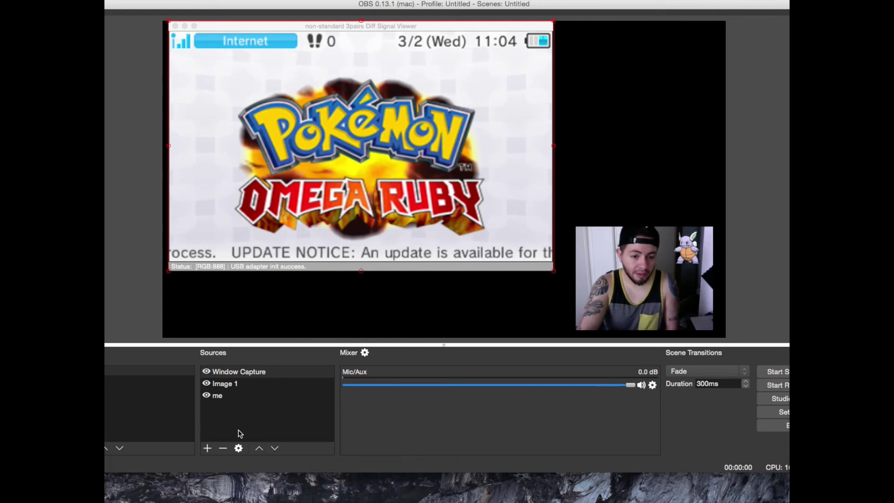
{"action": "left_click", "coordinate": [207, 448]}
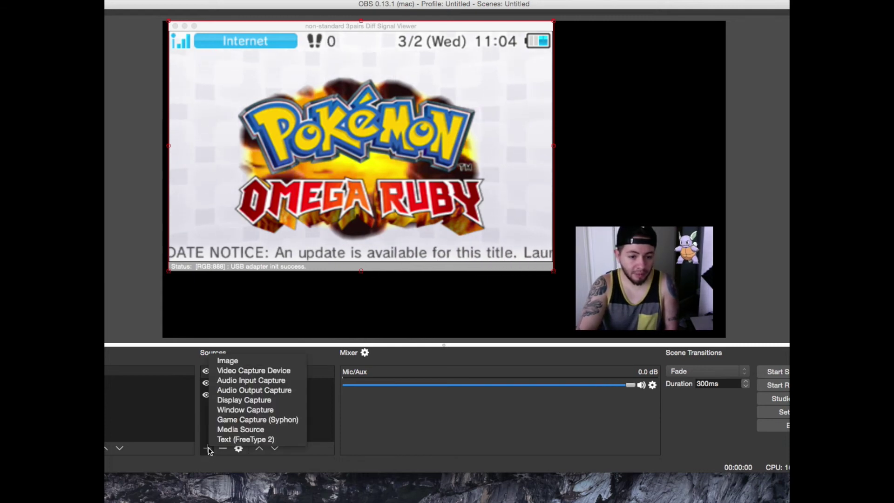
{"action": "left_click", "coordinate": [227, 360]}
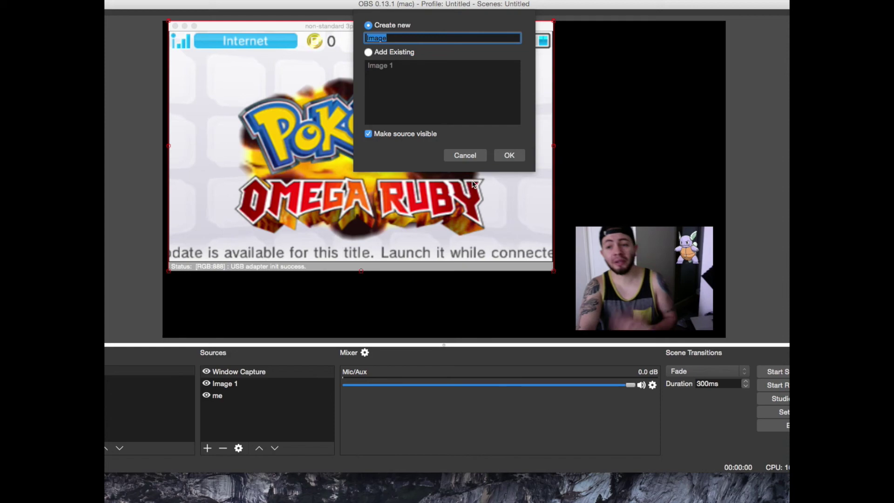
{"action": "left_click", "coordinate": [465, 156]}
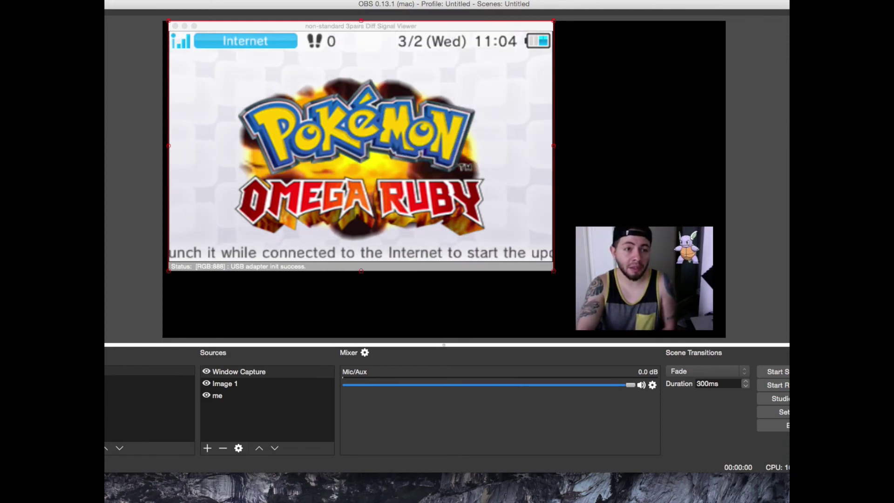
Step: Minimize the OBS window and the signal viewer window to clear the desktop
{"action": "key", "text": "super+m"}
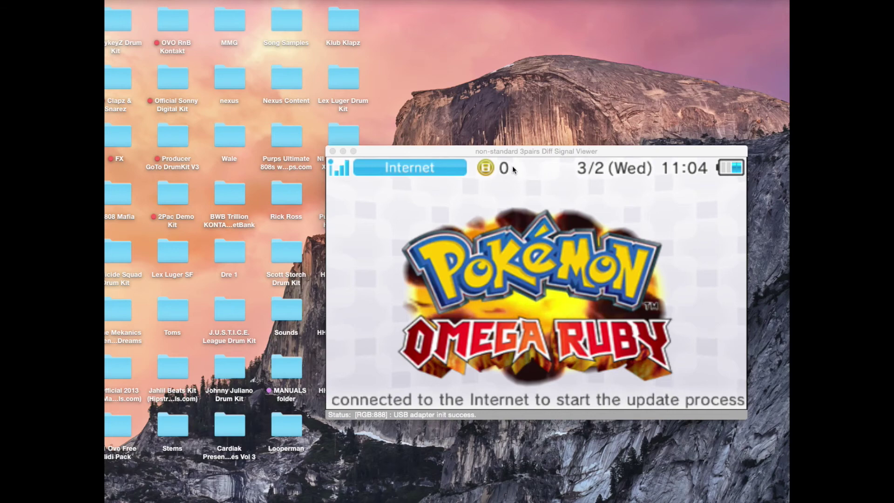
{"action": "left_click", "coordinate": [342, 151]}
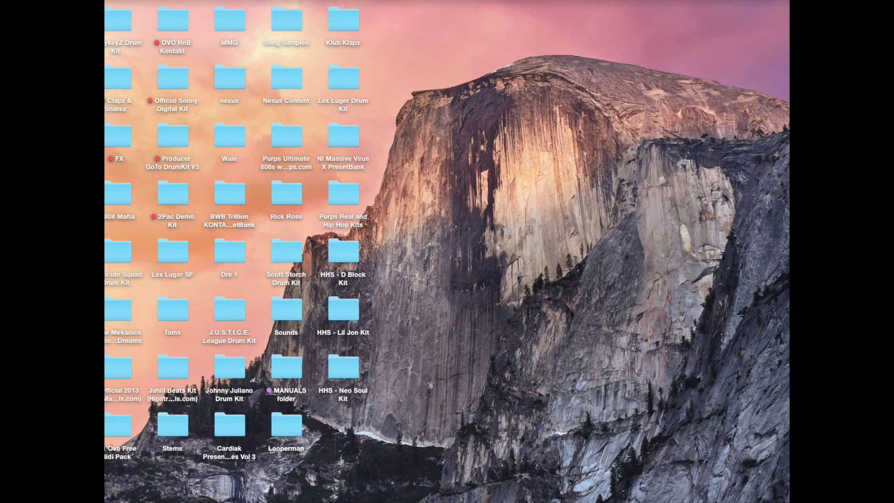
Step: Switch to Preview with test layout.jpg in view and show its inspector
{"action": "key", "text": "super+Tab"}
{"action": "left_click_drag", "start_coordinate": [250, 17], "coordinate": [417, 31]}
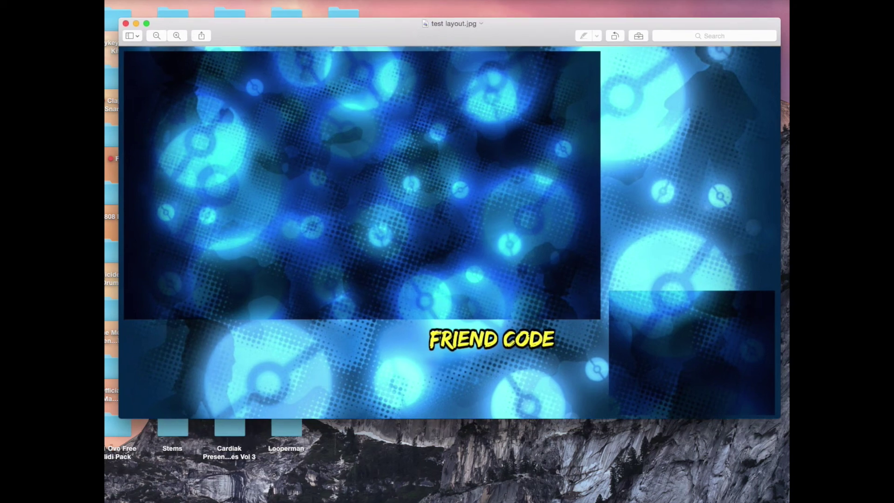
{"action": "left_click", "coordinate": [119, 1]}
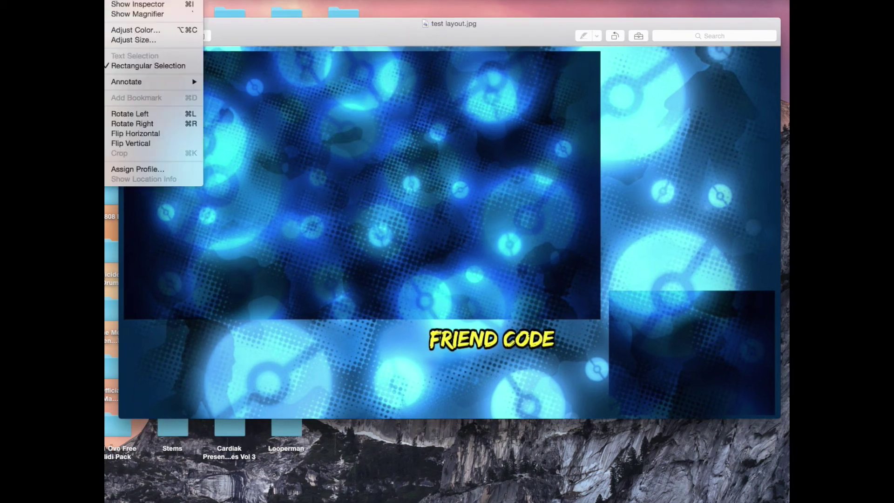
{"action": "left_click", "coordinate": [124, 5]}
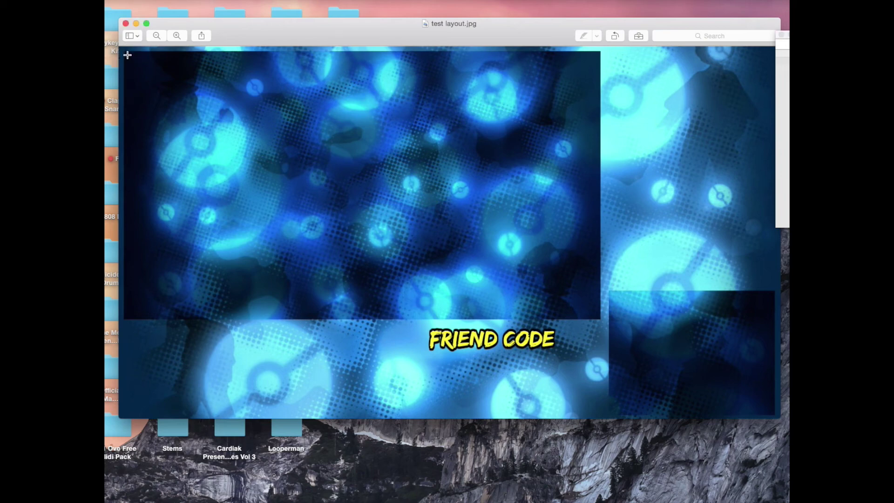
Step: Cut out the dark gameplay rectangle just inside its border, converting the document to PNG for transparency
{"action": "left_click_drag", "start_coordinate": [203, 112], "coordinate": [596, 316]}
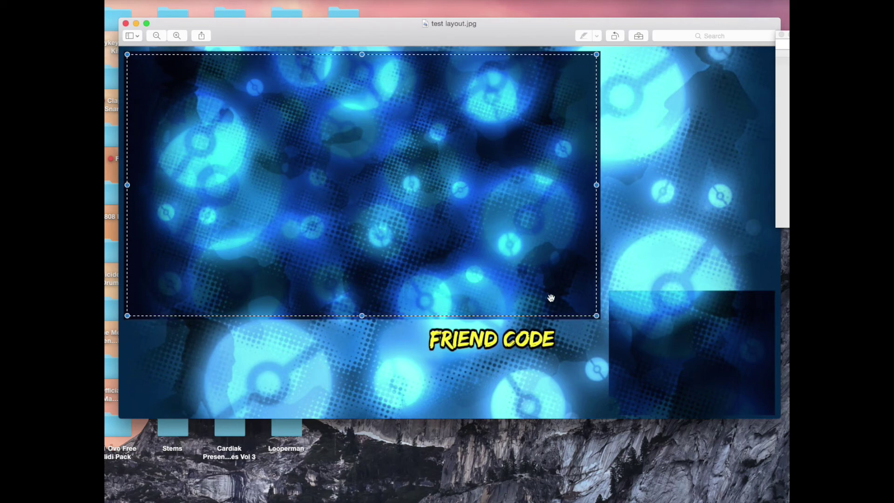
{"action": "key", "text": "Delete"}
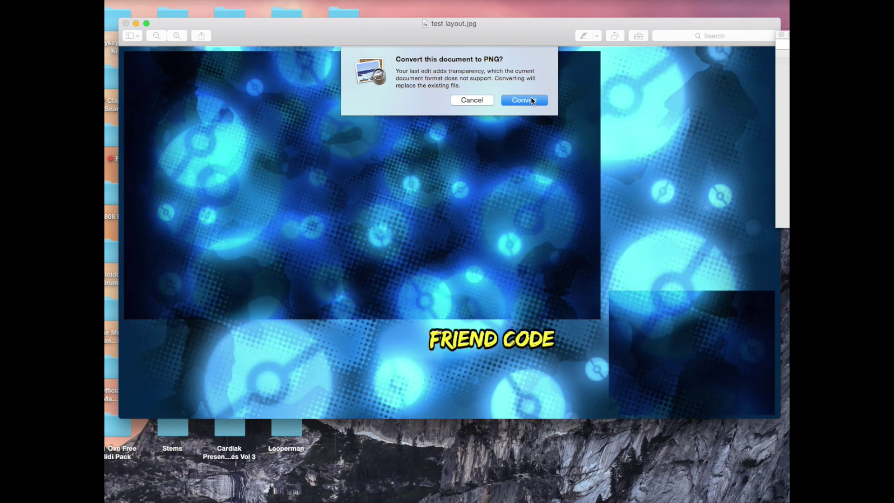
{"action": "left_click", "coordinate": [532, 101]}
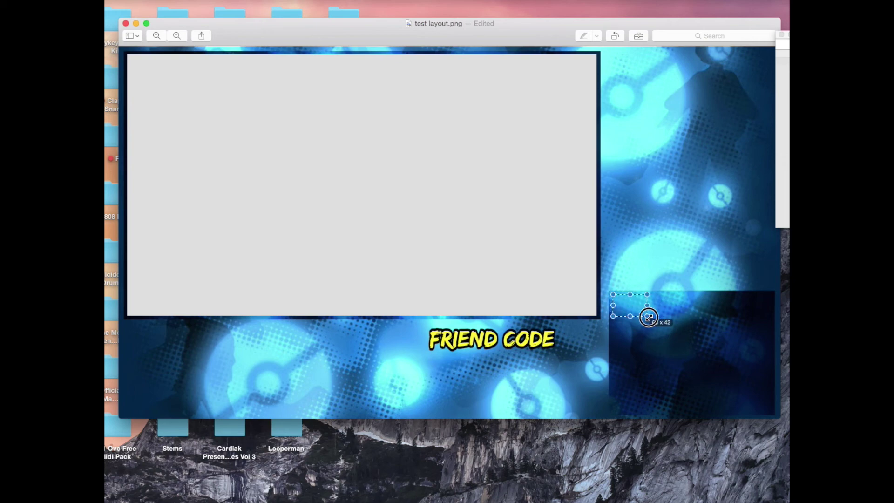
Step: Cut out the facecam rectangle just inside its border, save test layout.png, and close the image and inspector
{"action": "left_click_drag", "start_coordinate": [739, 352], "coordinate": [769, 411]}
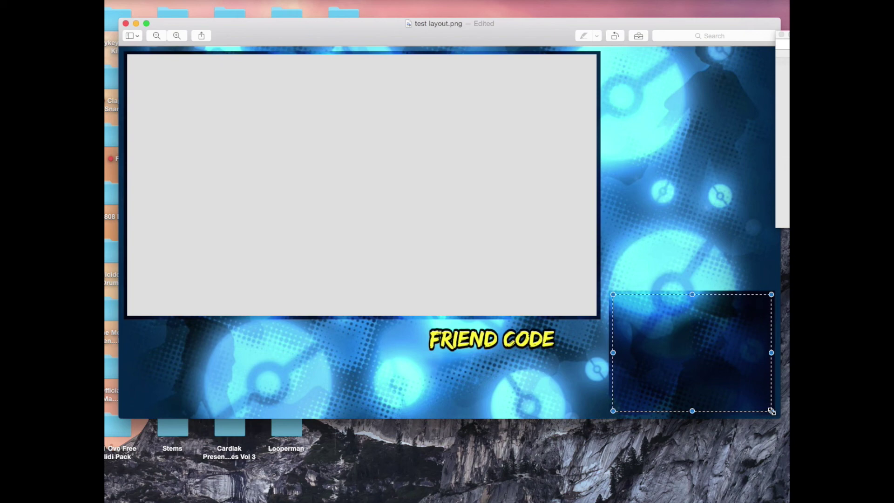
{"action": "key", "text": "Delete"}
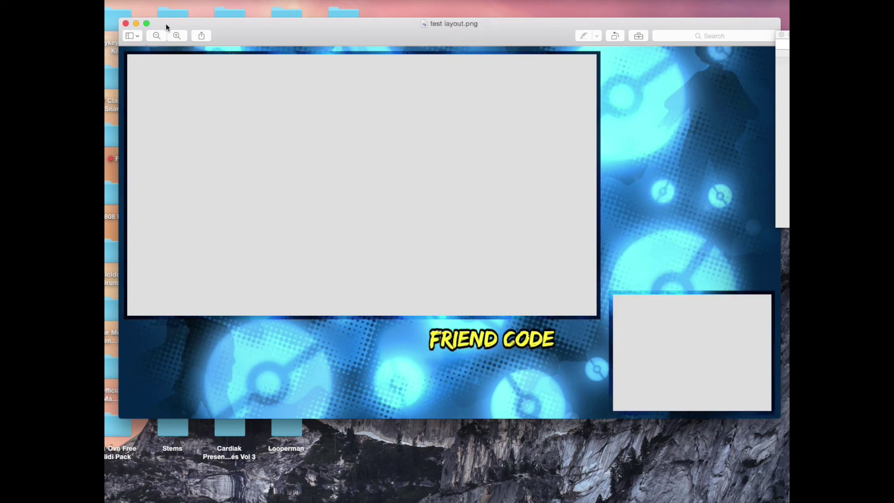
{"action": "left_click", "coordinate": [126, 23]}
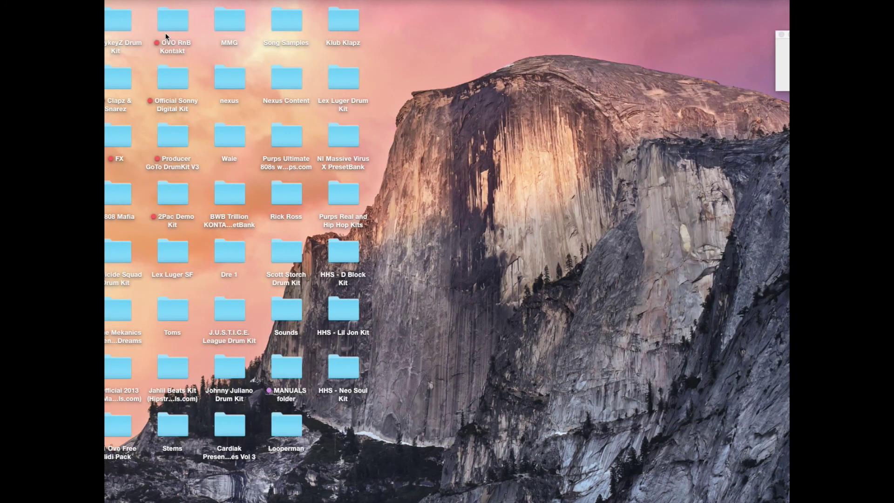
{"action": "left_click", "coordinate": [782, 34]}
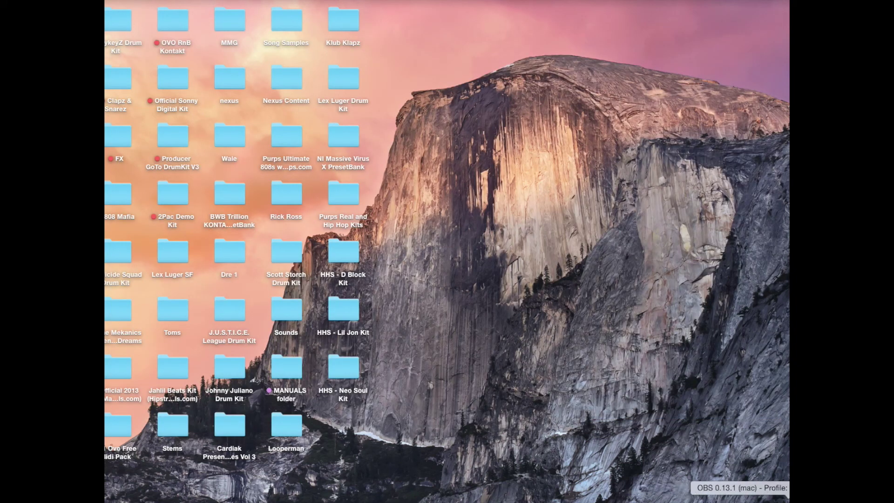
Step: Switch back to OBS and restore the minimized signal viewer window so its capture shows the game again
{"action": "key", "text": "super+Tab"}
{"action": "left_click", "coordinate": [764, 496]}
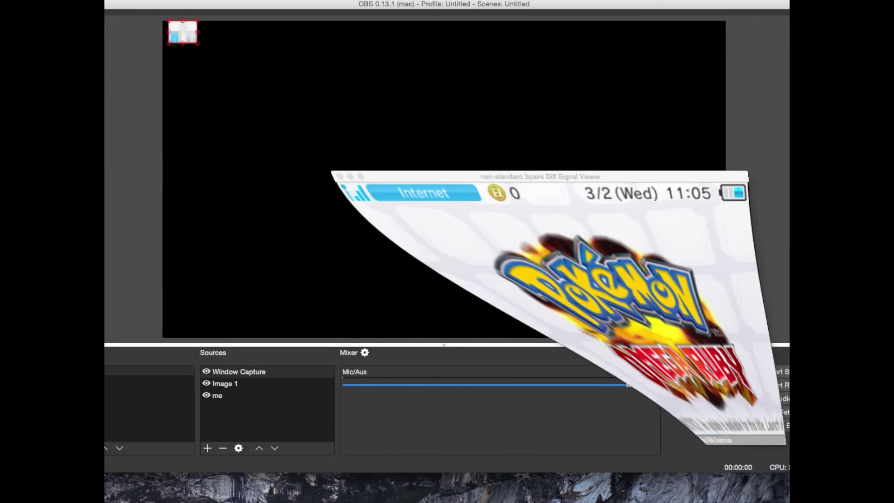
{"action": "left_click", "coordinate": [404, 31]}
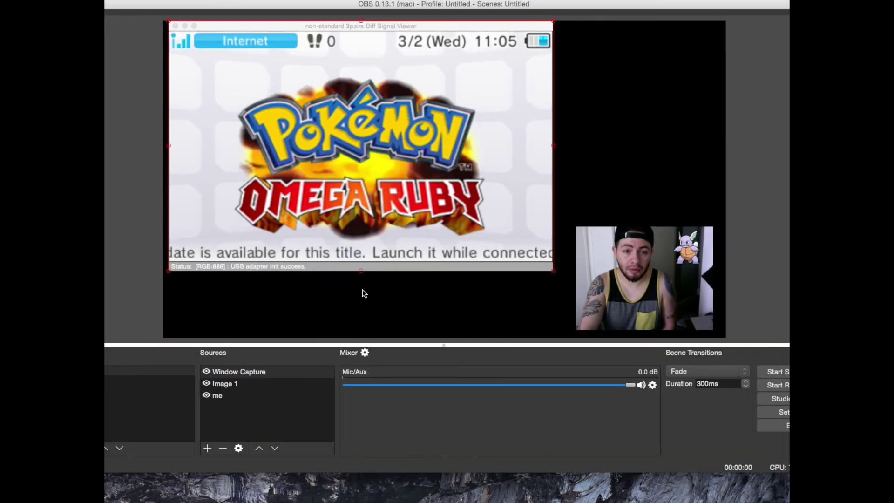
Step: Add a new visible Image source named skjurfgkjse to the scene
{"action": "left_click", "coordinate": [207, 448]}
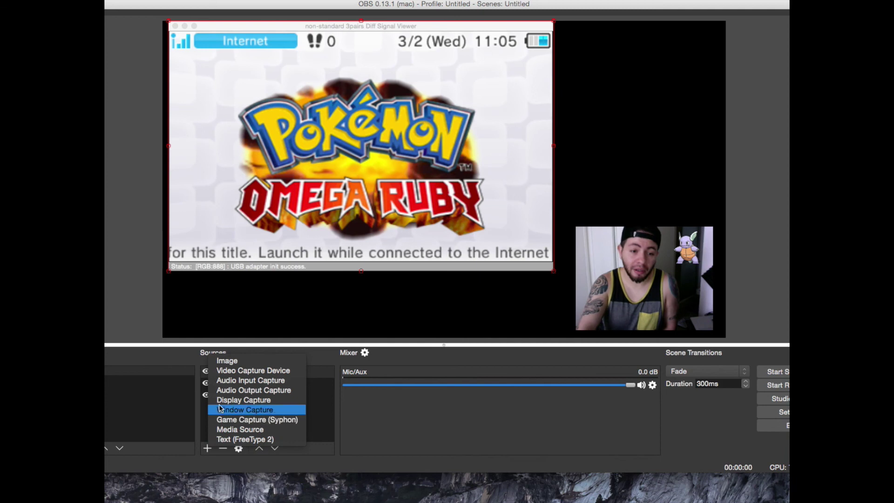
{"action": "left_click", "coordinate": [228, 363]}
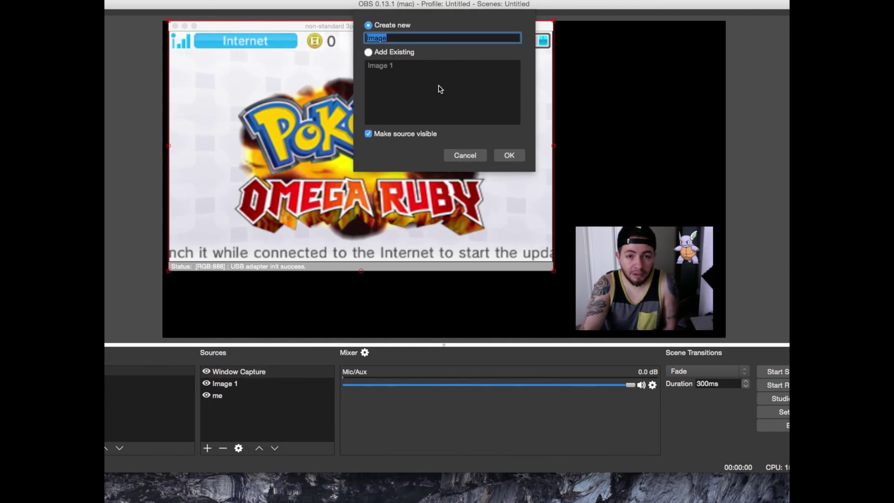
{"action": "type", "text": "skjurfgkjse"}
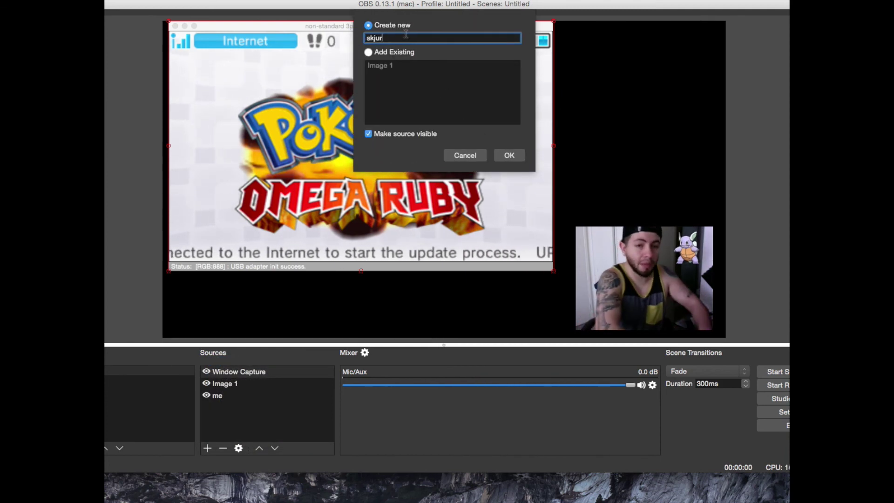
{"action": "left_click", "coordinate": [508, 155]}
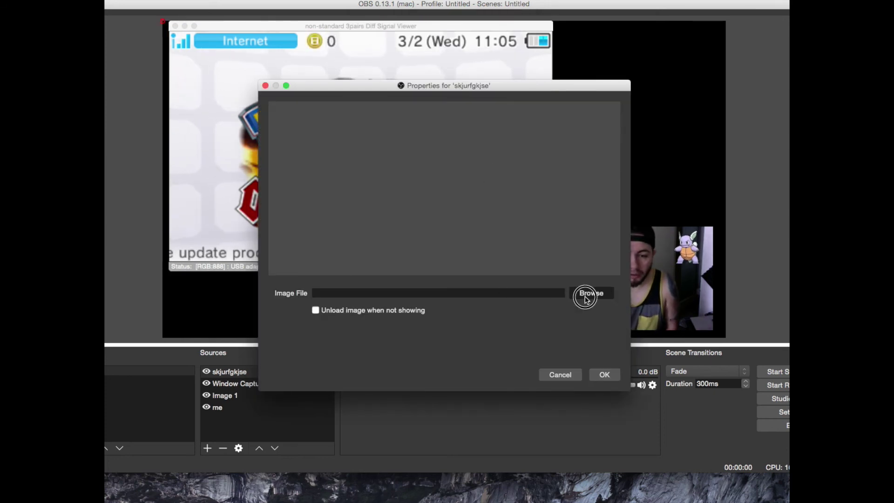
Step: Load test layout.png from the Desktop into the new image source and enlarge it to fill the whole canvas
{"action": "left_click", "coordinate": [305, 152]}
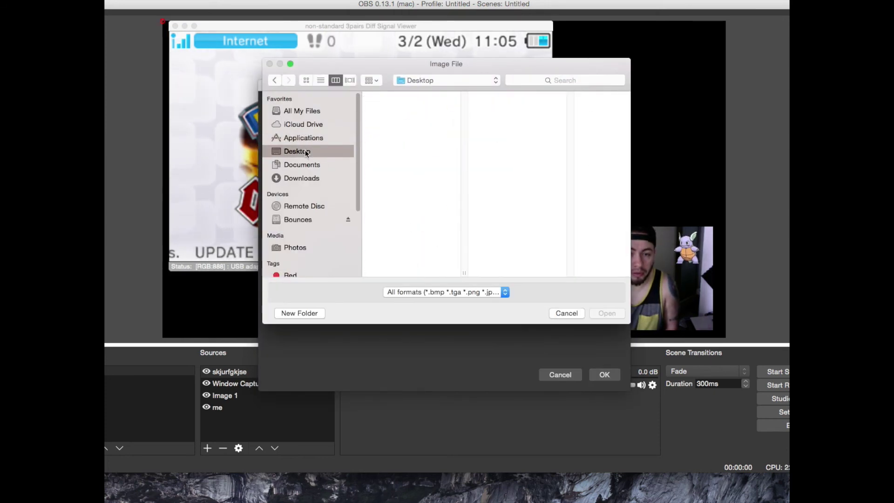
{"action": "scroll", "coordinate": [394, 208], "scroll_direction": "down", "scroll_amount": 7}
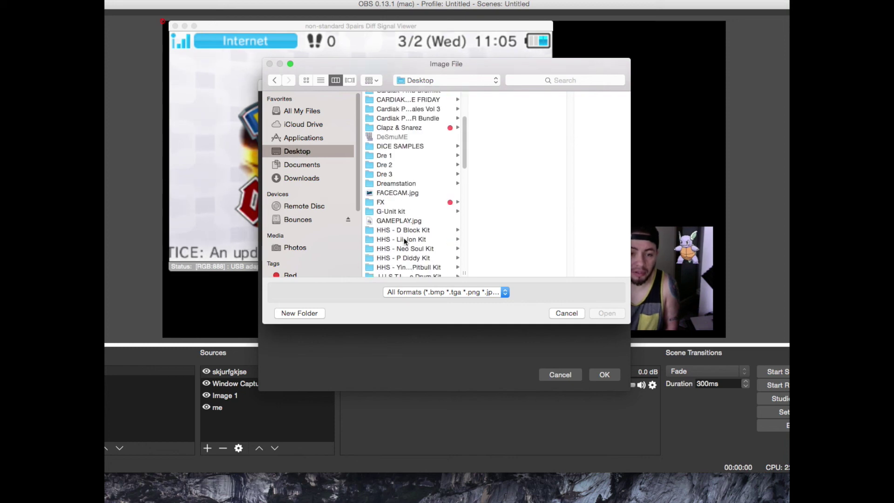
{"action": "scroll", "coordinate": [422, 235], "scroll_direction": "down", "scroll_amount": 8}
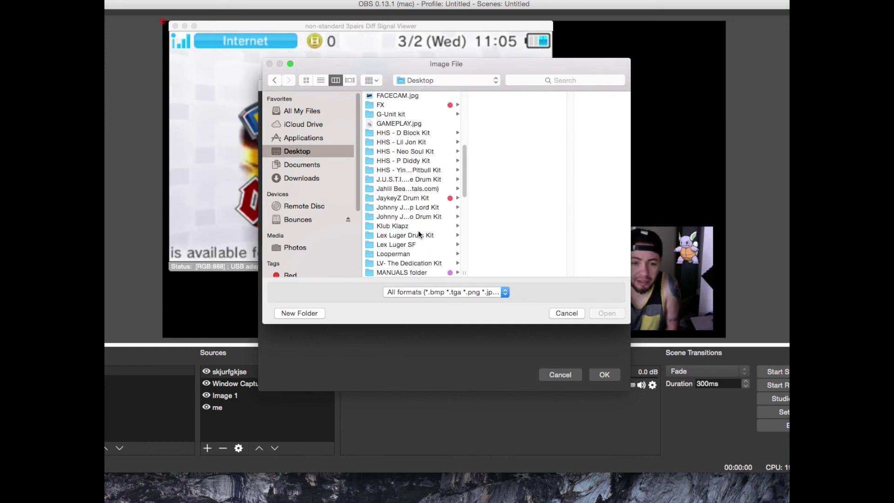
{"action": "scroll", "coordinate": [403, 244], "scroll_direction": "down", "scroll_amount": 8}
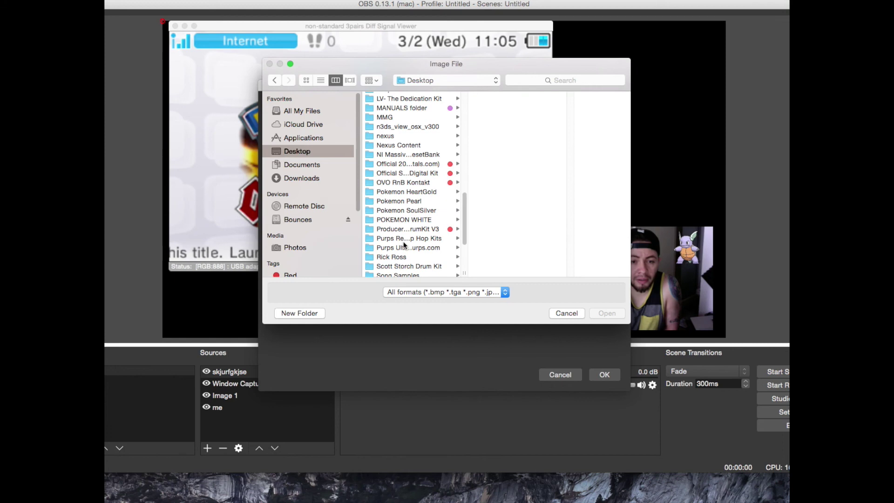
{"action": "left_click", "coordinate": [402, 235]}
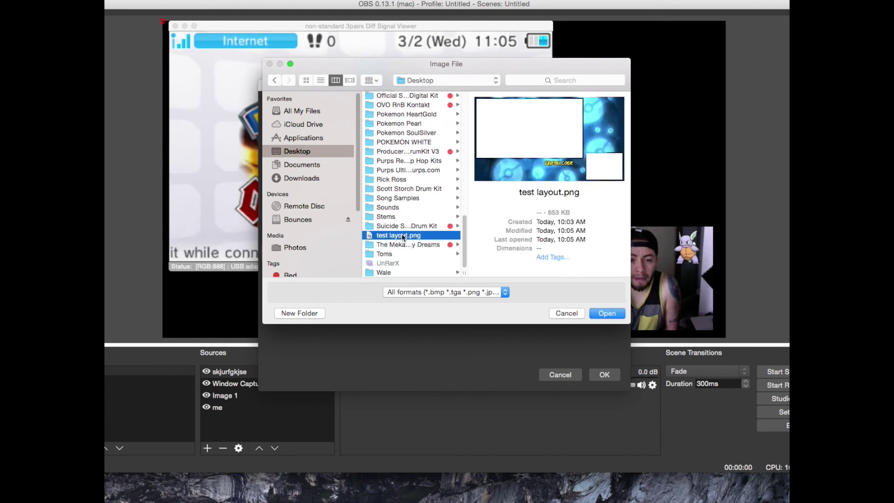
{"action": "left_click", "coordinate": [606, 313]}
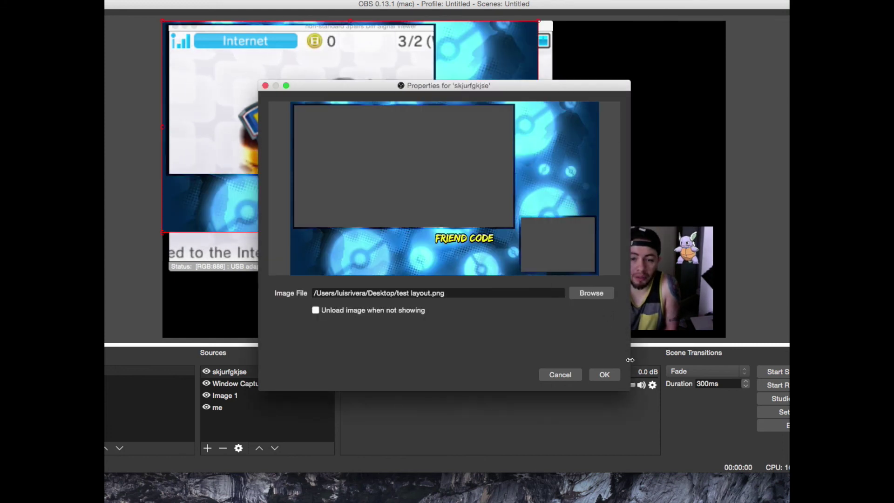
{"action": "left_click", "coordinate": [604, 374]}
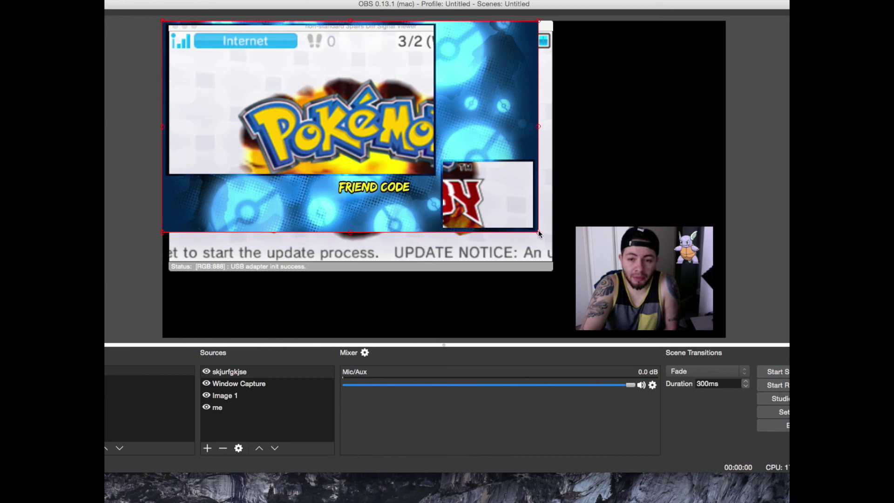
{"action": "left_click_drag", "start_coordinate": [538, 230], "coordinate": [724, 336]}
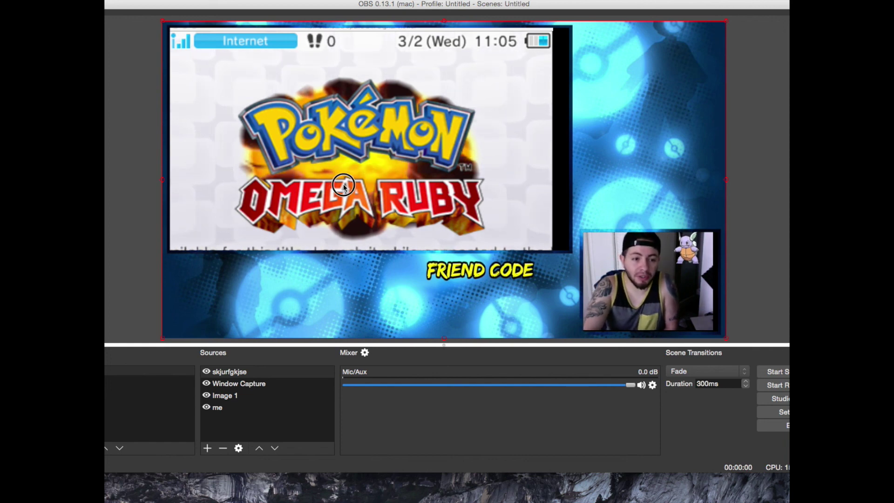
Step: Enlarge and reposition the window capture so the game screen fills the layout's gameplay cutout with its title bar hidden, then deselect it
{"action": "left_click", "coordinate": [311, 166]}
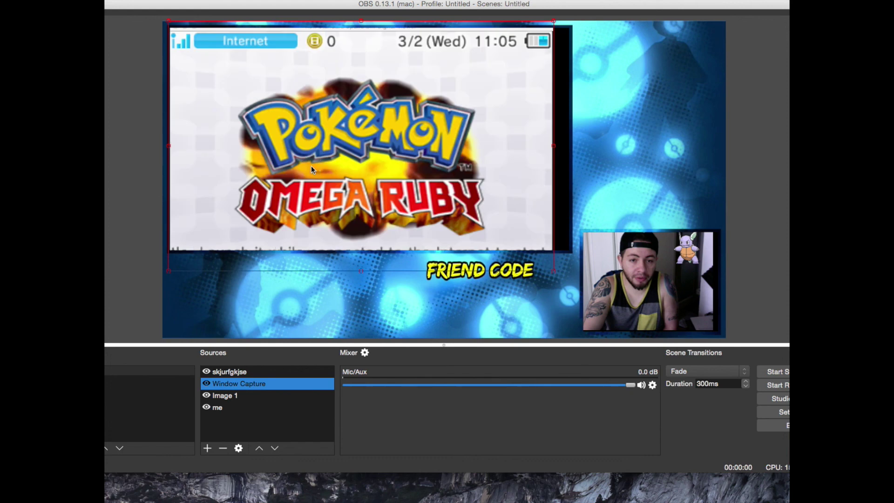
{"action": "left_click_drag", "start_coordinate": [311, 165], "coordinate": [317, 167]}
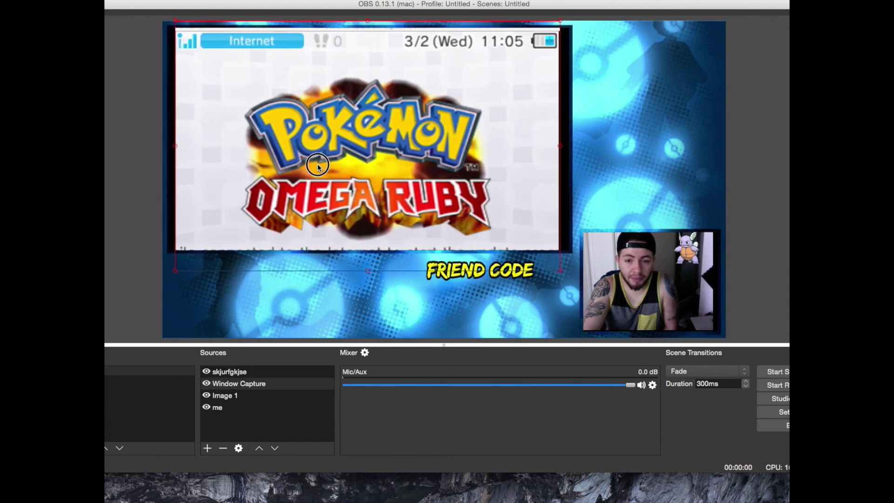
{"action": "left_click_drag", "start_coordinate": [558, 270], "coordinate": [577, 281]}
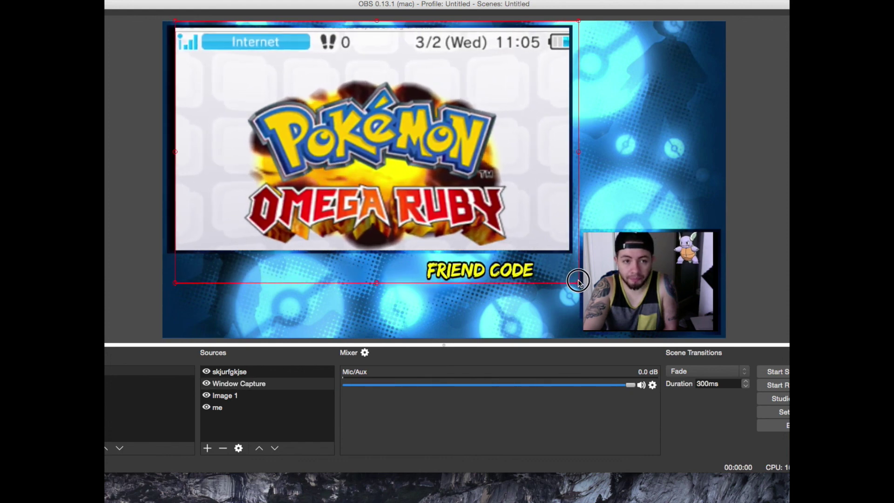
{"action": "left_click_drag", "start_coordinate": [466, 205], "coordinate": [457, 197]}
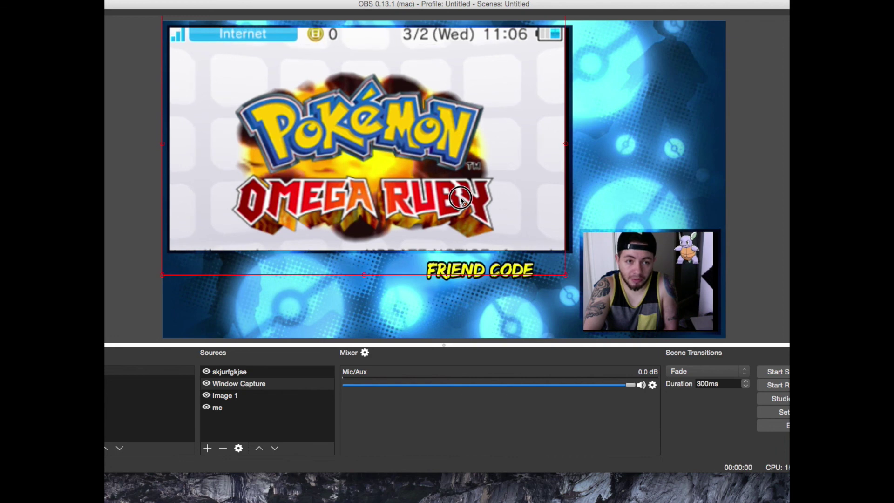
{"action": "left_click_drag", "start_coordinate": [561, 267], "coordinate": [576, 279]}
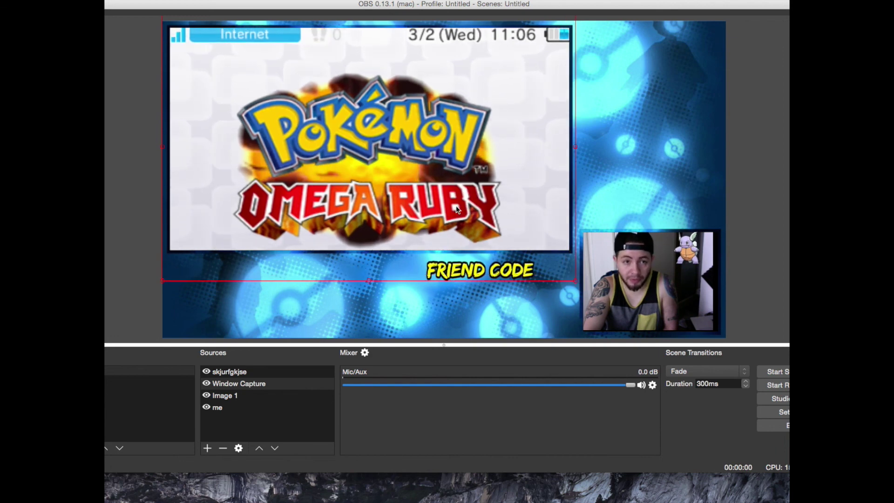
{"action": "left_click_drag", "start_coordinate": [410, 182], "coordinate": [410, 184]}
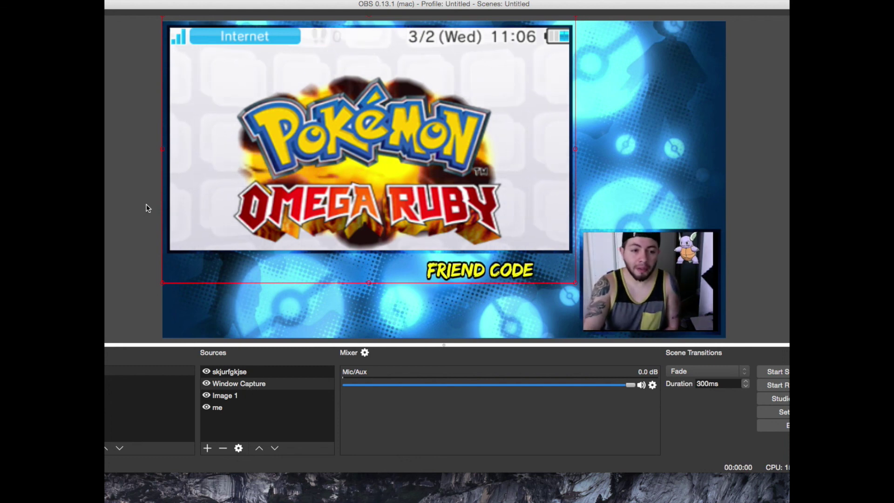
{"action": "left_click", "coordinate": [131, 208]}
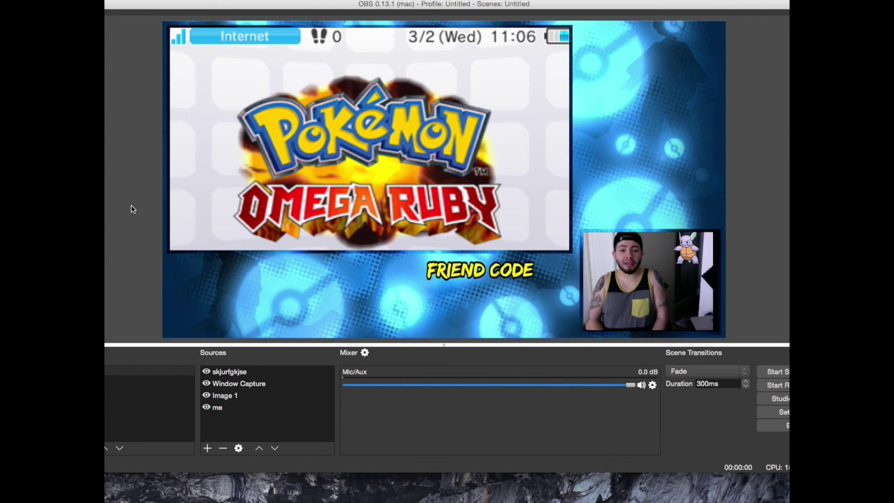